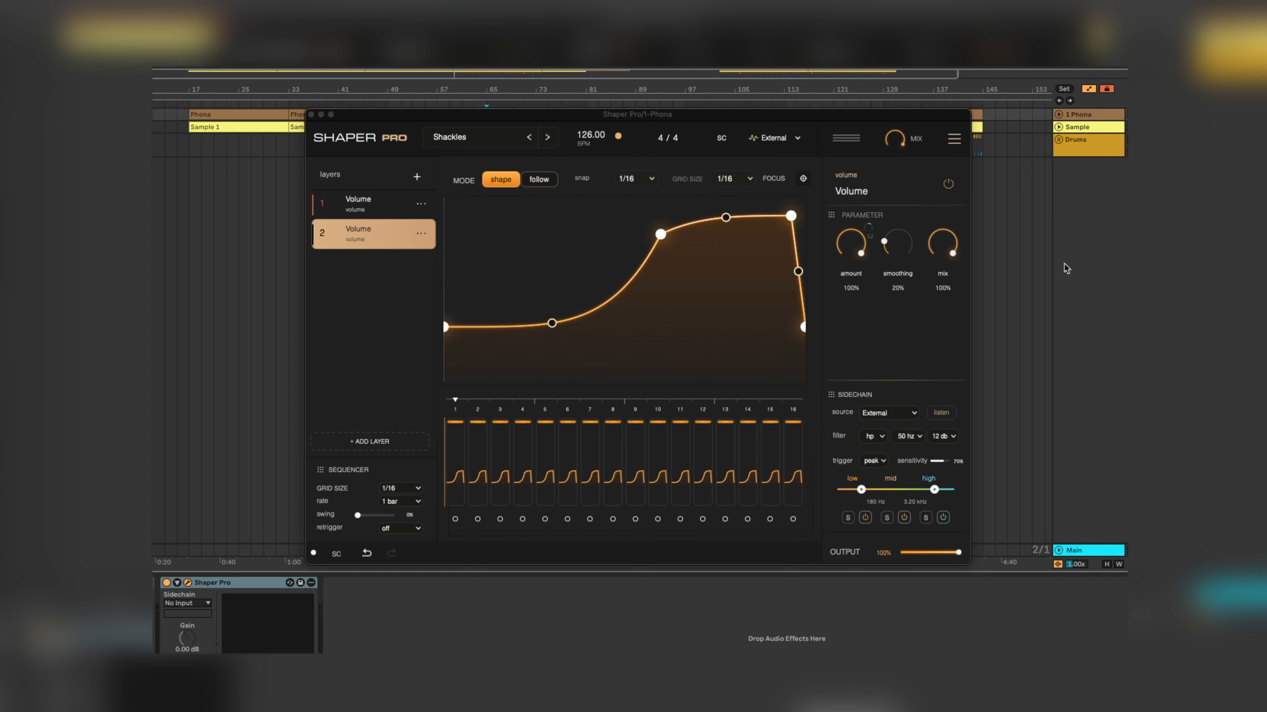
- Reshape step 1's curve on Volume layer 2 into a decay from full level at the start to a low level near the end
{"action": "left_click_drag", "start_coordinate": [659, 234], "coordinate": [429, 196]}
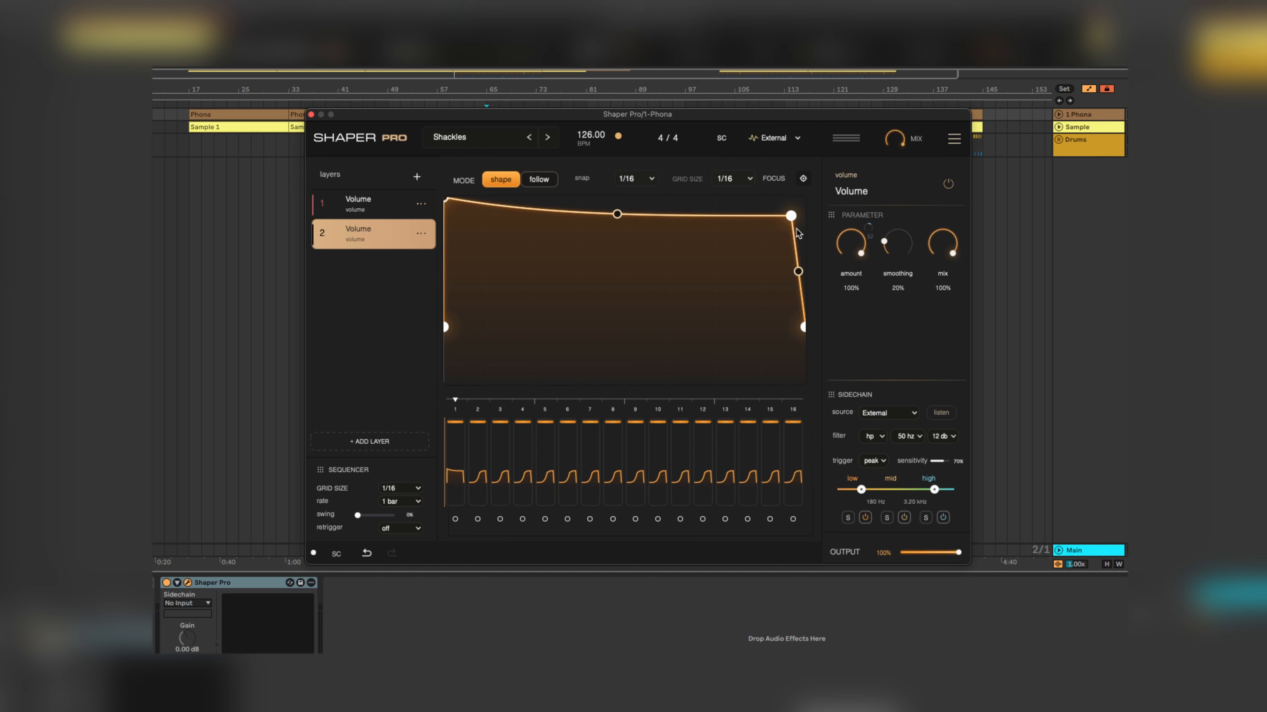
{"action": "left_click_drag", "start_coordinate": [792, 216], "coordinate": [786, 326]}
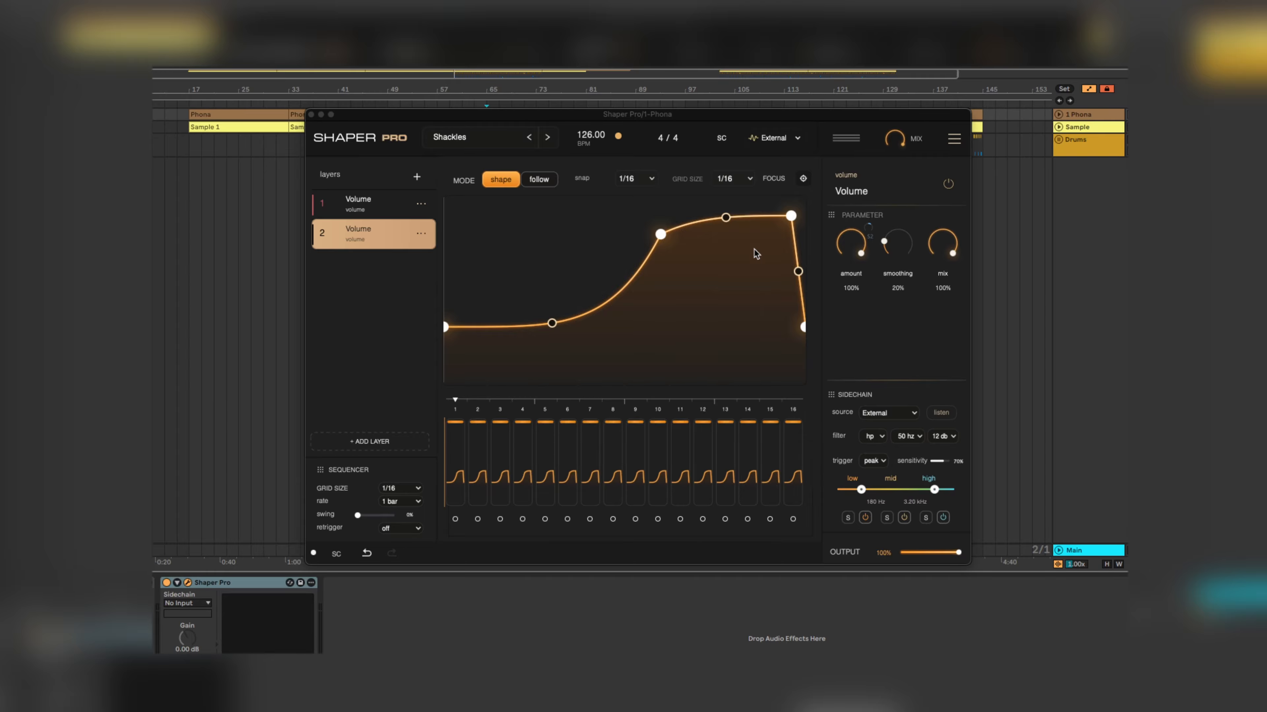
{"action": "left_click_drag", "start_coordinate": [659, 234], "coordinate": [423, 193]}
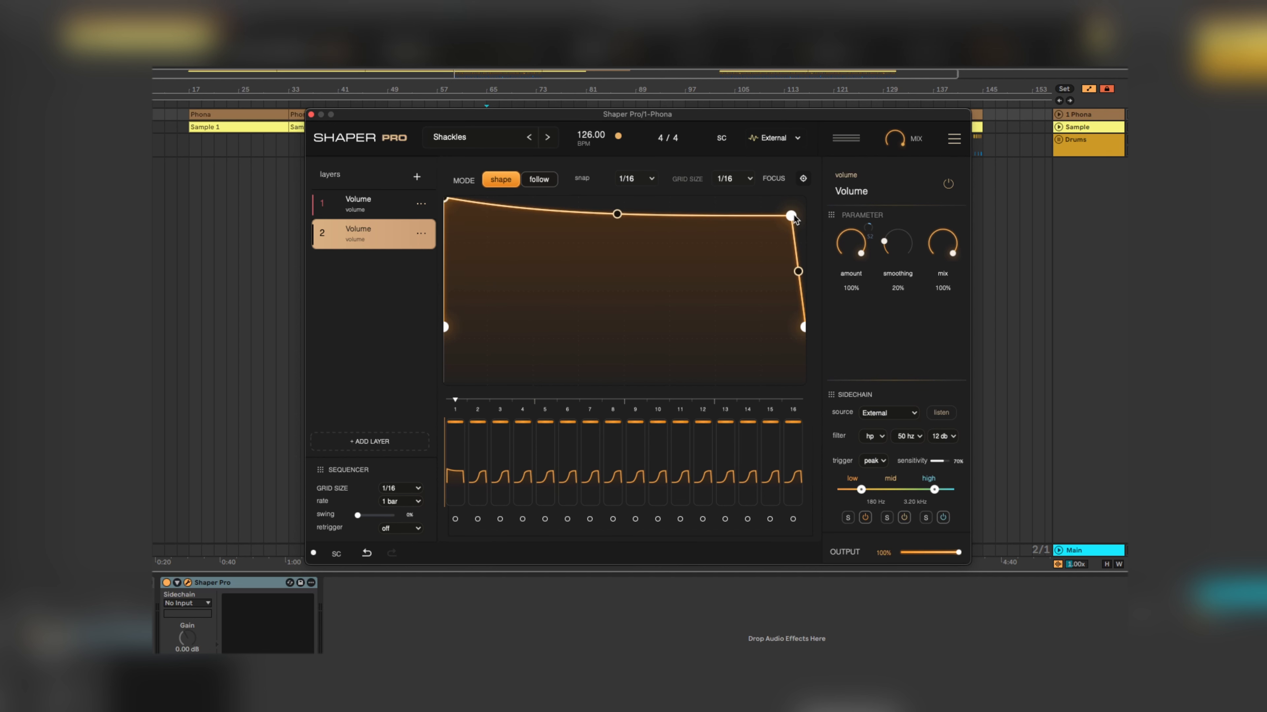
{"action": "left_click_drag", "start_coordinate": [793, 219], "coordinate": [787, 327]}
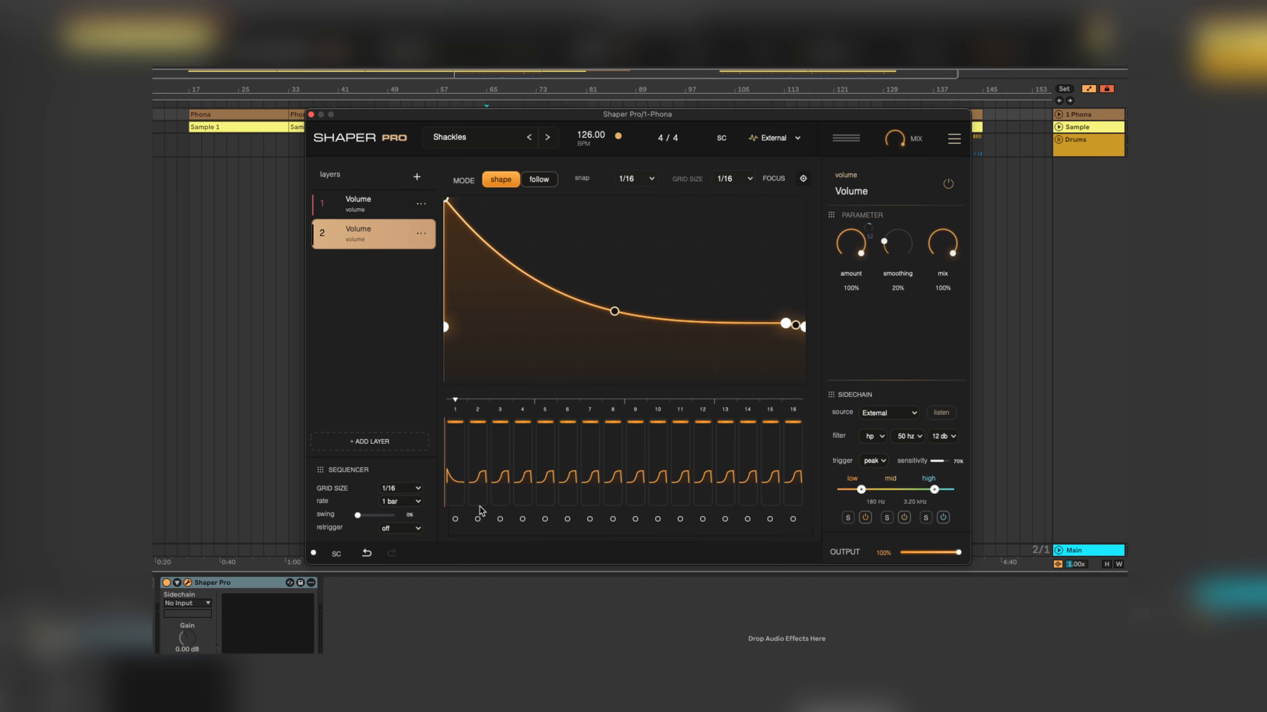
- Extend the decay curve to the very end of the step and apply it to all 16 sequencer steps
{"action": "left_click", "coordinate": [463, 491]}
{"action": "mouse_move", "coordinate": [785, 324]}
{"action": "left_mouse_down"}
{"action": "mouse_move", "coordinate": [804, 341]}
{"action": "mouse_move", "coordinate": [803, 328]}
{"action": "left_mouse_up"}
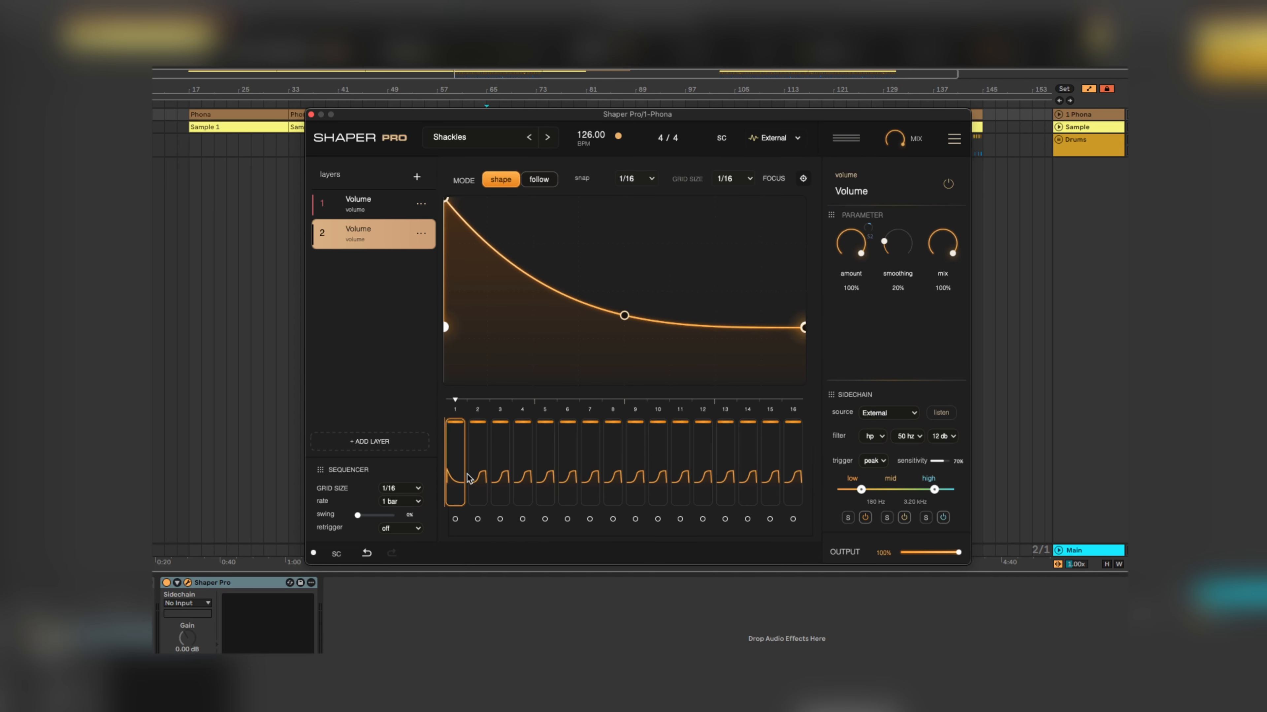
{"action": "left_click_drag", "start_coordinate": [487, 466], "coordinate": [799, 459]}
{"action": "mouse_move", "coordinate": [794, 319]}
{"action": "left_mouse_down"}
{"action": "mouse_move", "coordinate": [769, 259]}
{"action": "mouse_move", "coordinate": [593, 311]}
{"action": "mouse_move", "coordinate": [639, 326]}
{"action": "mouse_move", "coordinate": [806, 321]}
{"action": "left_mouse_up"}
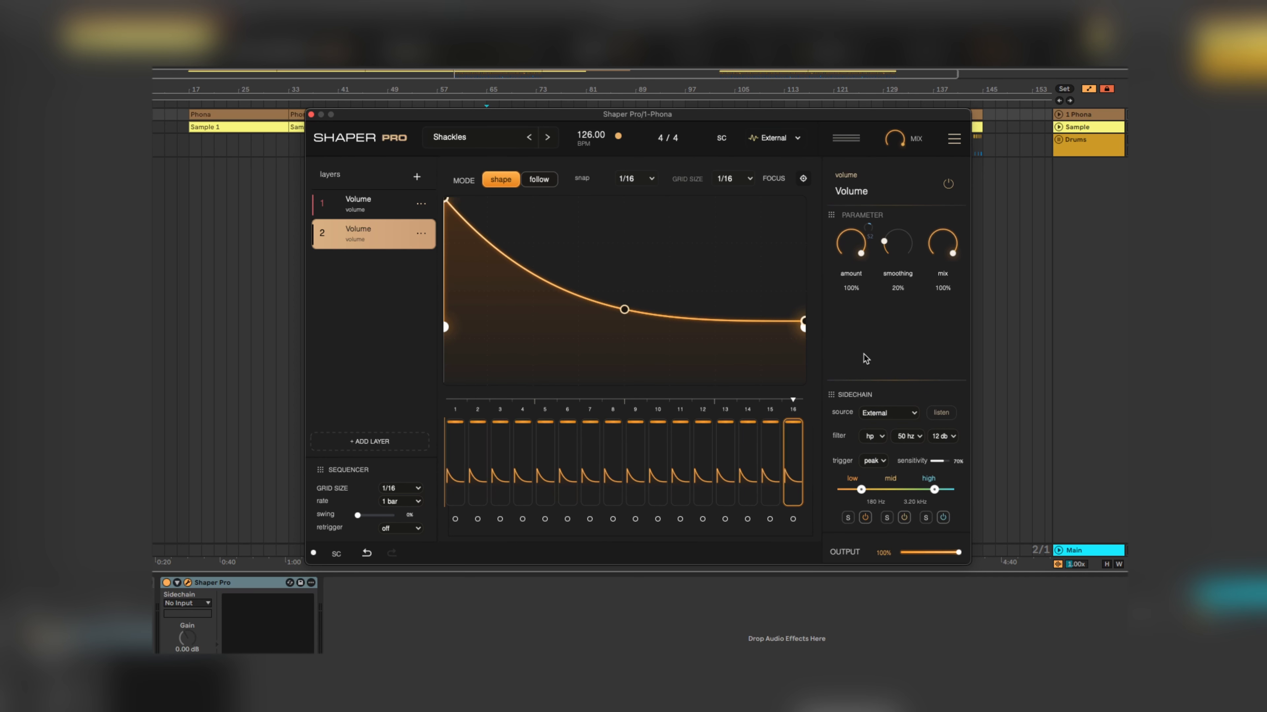
- Merge sequencer steps 1–3, 4–6 and 7–8 into three longer steps
{"action": "left_click", "coordinate": [546, 496]}
{"action": "left_click", "coordinate": [452, 487]}
{"action": "left_click", "coordinate": [494, 471], "text": "shift"}
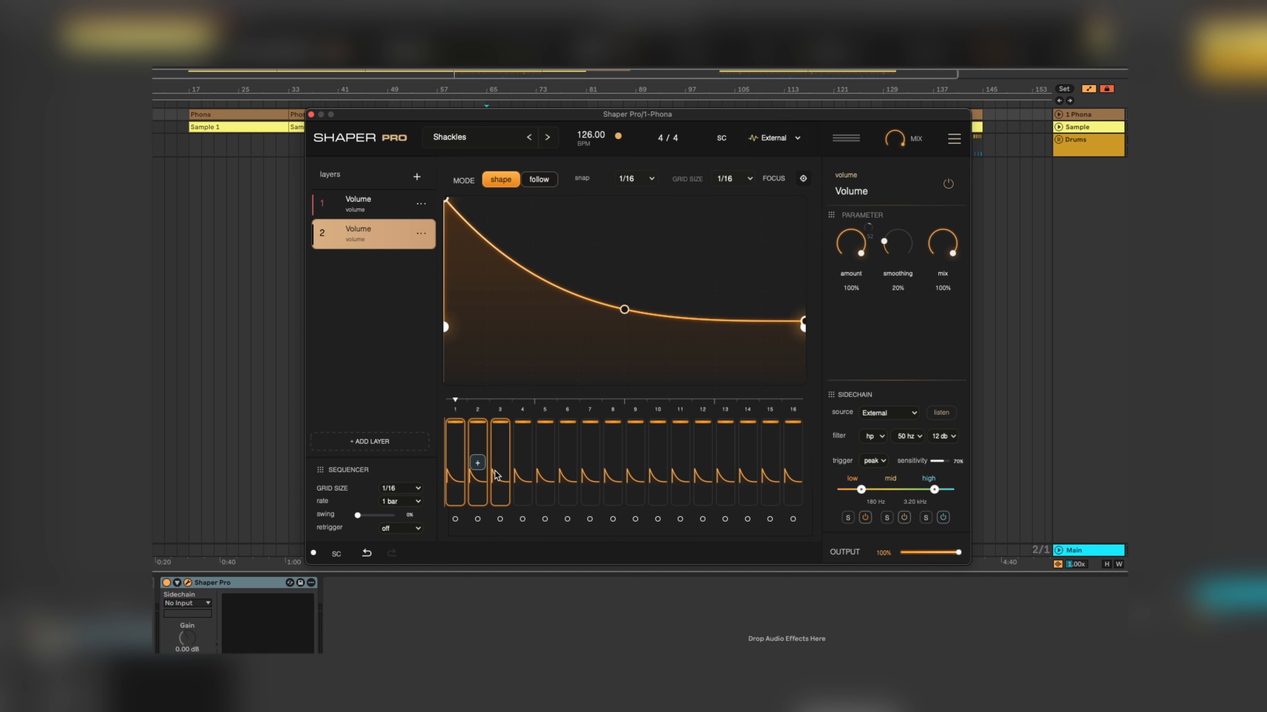
{"action": "left_click", "coordinate": [477, 463]}
{"action": "left_click", "coordinate": [530, 467]}
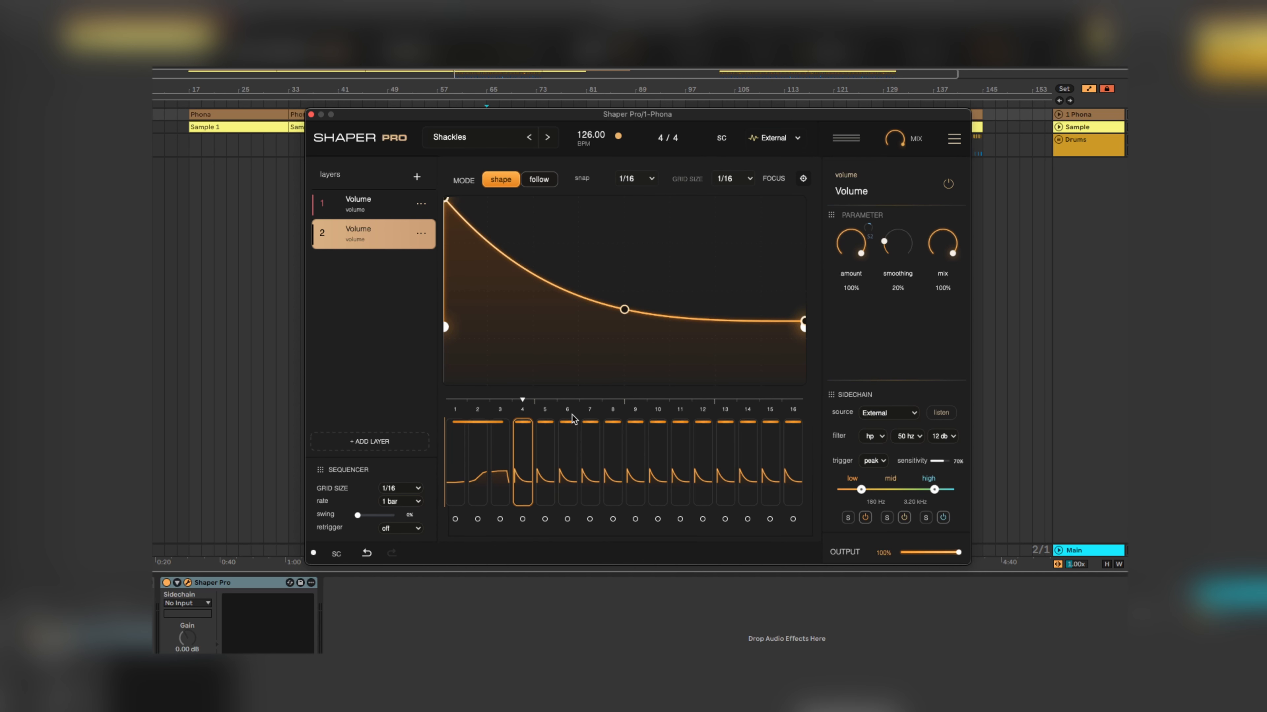
{"action": "left_click", "coordinate": [569, 444], "text": "shift"}
{"action": "left_click", "coordinate": [545, 463]}
{"action": "left_click", "coordinate": [590, 444]}
{"action": "left_click", "coordinate": [611, 453], "text": "shift"}
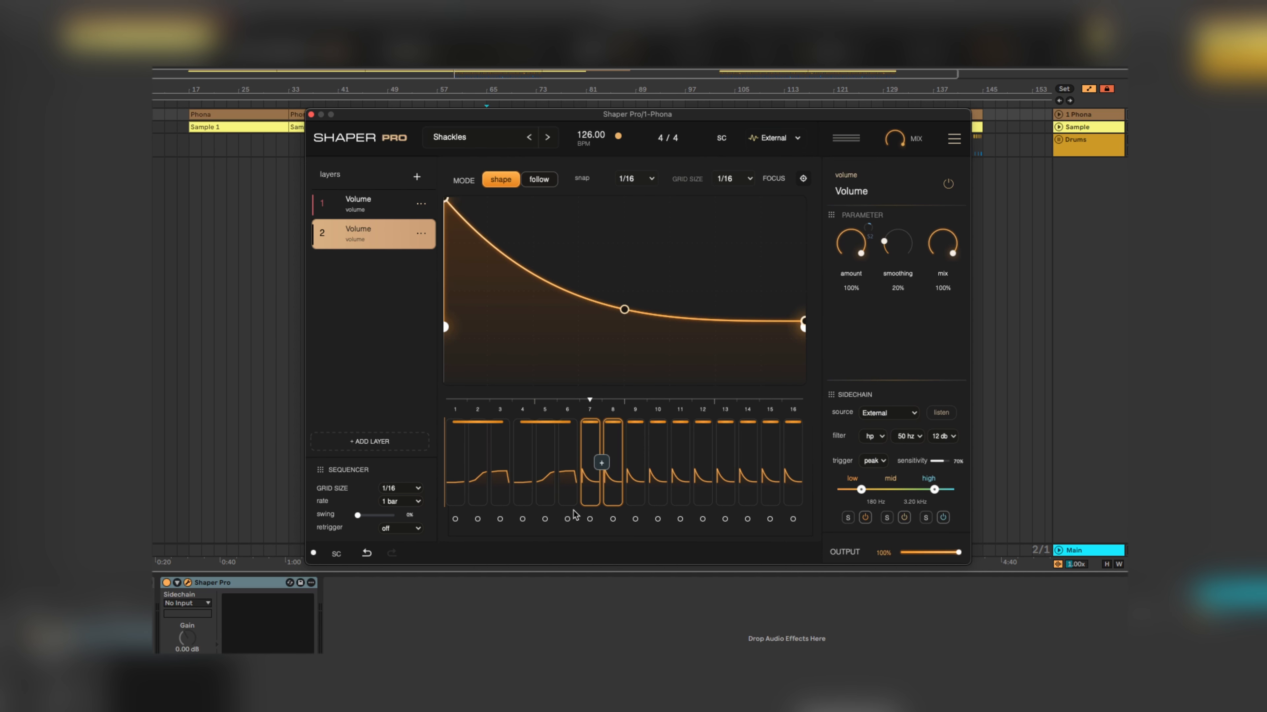
{"action": "left_click", "coordinate": [601, 463]}
- Select the merged steps from 1 to 8 and reshape their curve into a decay from full level at the start
{"action": "left_click", "coordinate": [459, 488]}
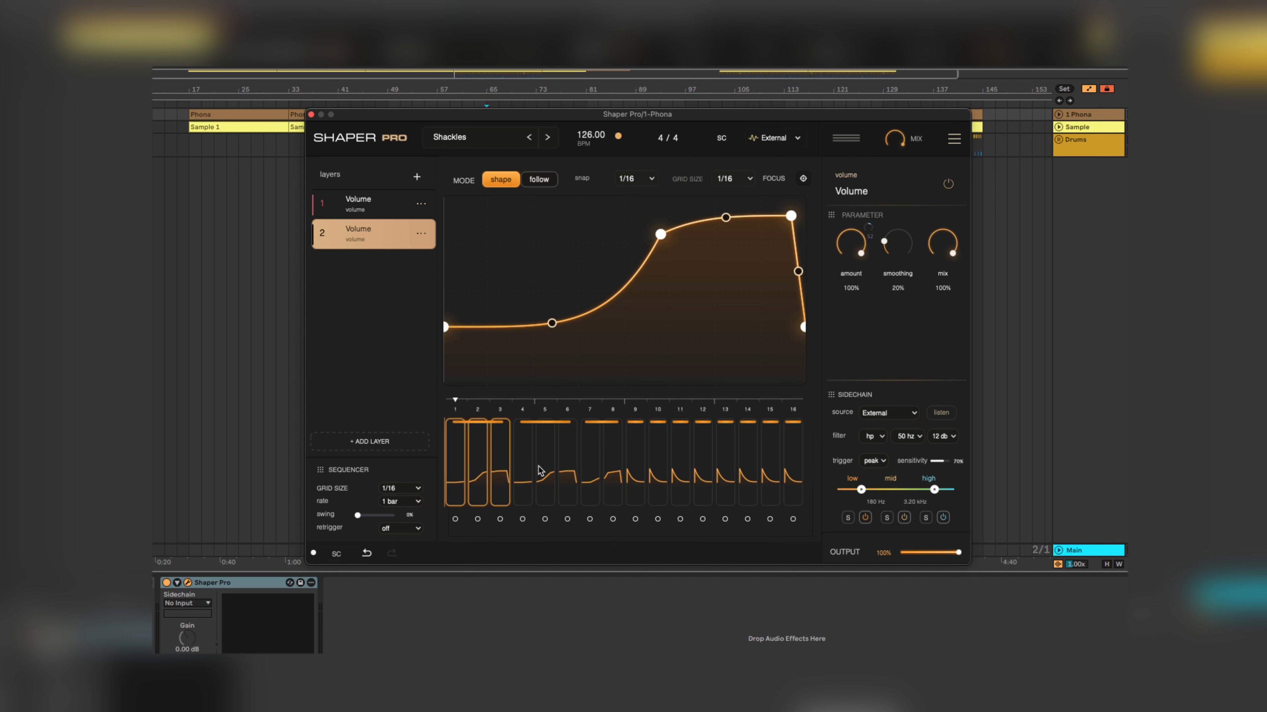
{"action": "left_click", "coordinate": [619, 463], "text": "shift"}
{"action": "left_click_drag", "start_coordinate": [662, 234], "coordinate": [445, 198]}
{"action": "left_click_drag", "start_coordinate": [791, 217], "coordinate": [804, 326]}
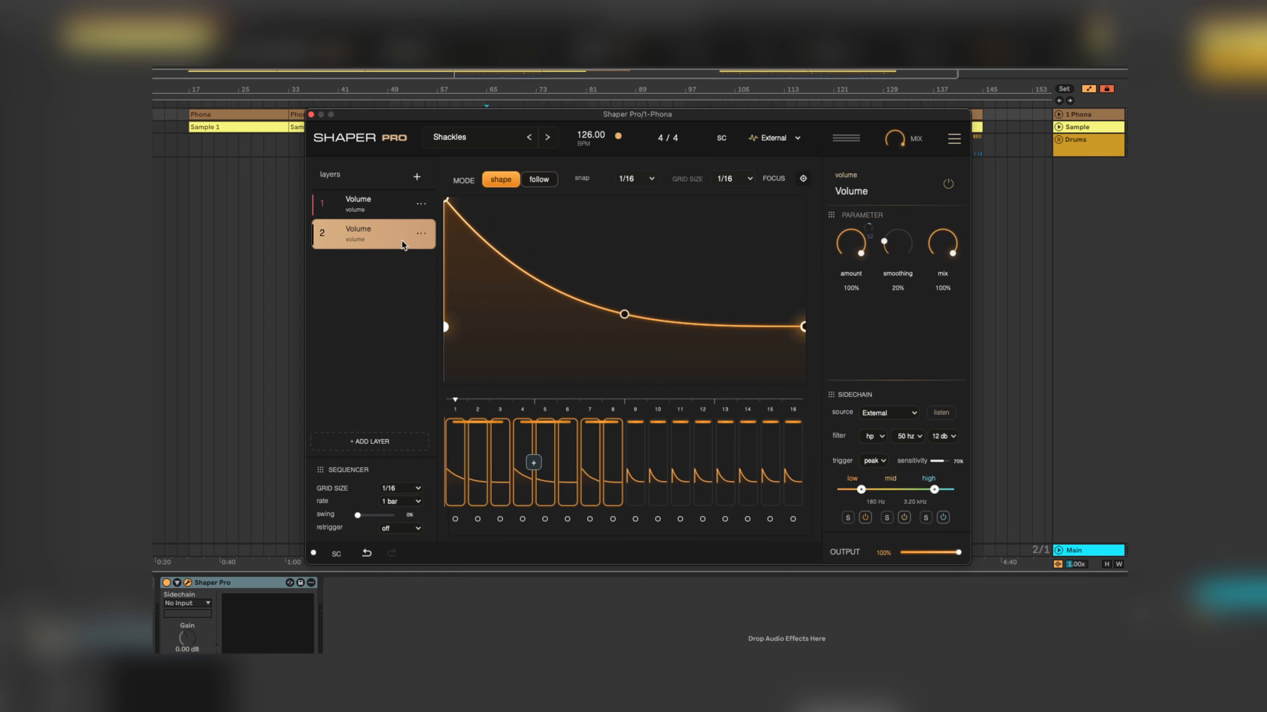
- Remove the Volume module on layer 1 and start playback
{"action": "left_click", "coordinate": [410, 209]}
{"action": "left_click", "coordinate": [422, 205]}
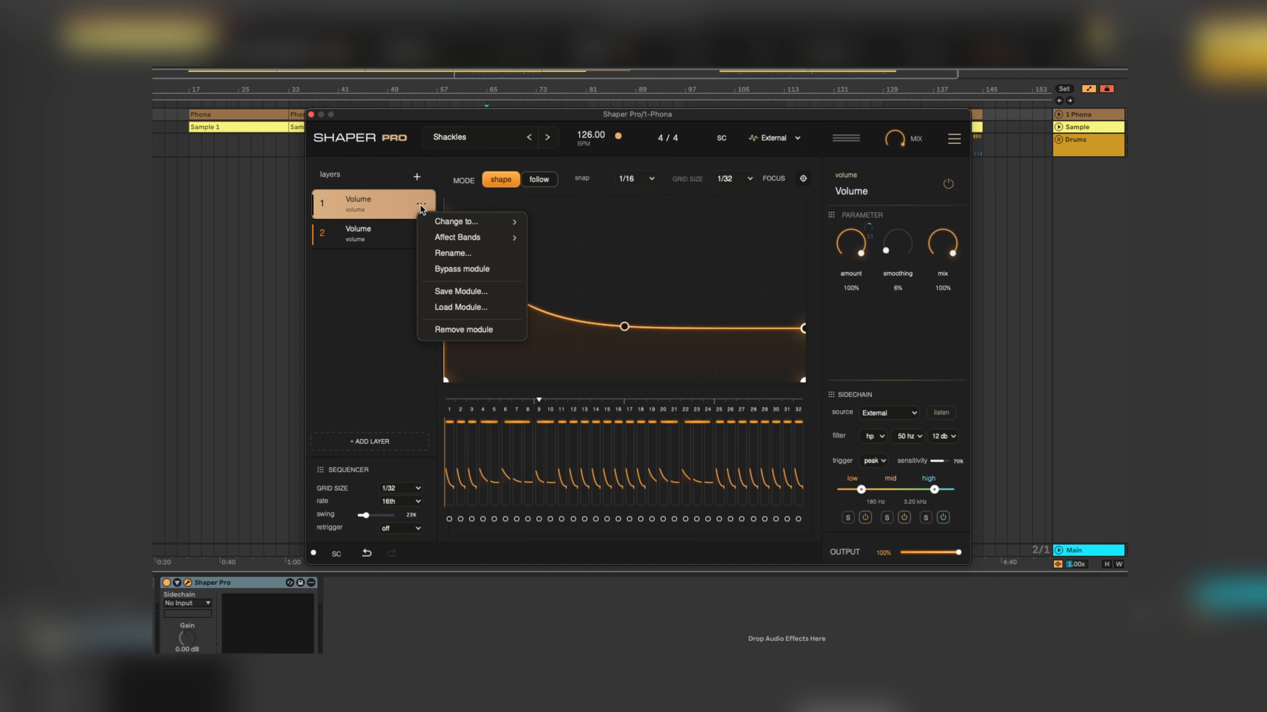
{"action": "left_click", "coordinate": [463, 329]}
{"action": "key", "text": "space"}
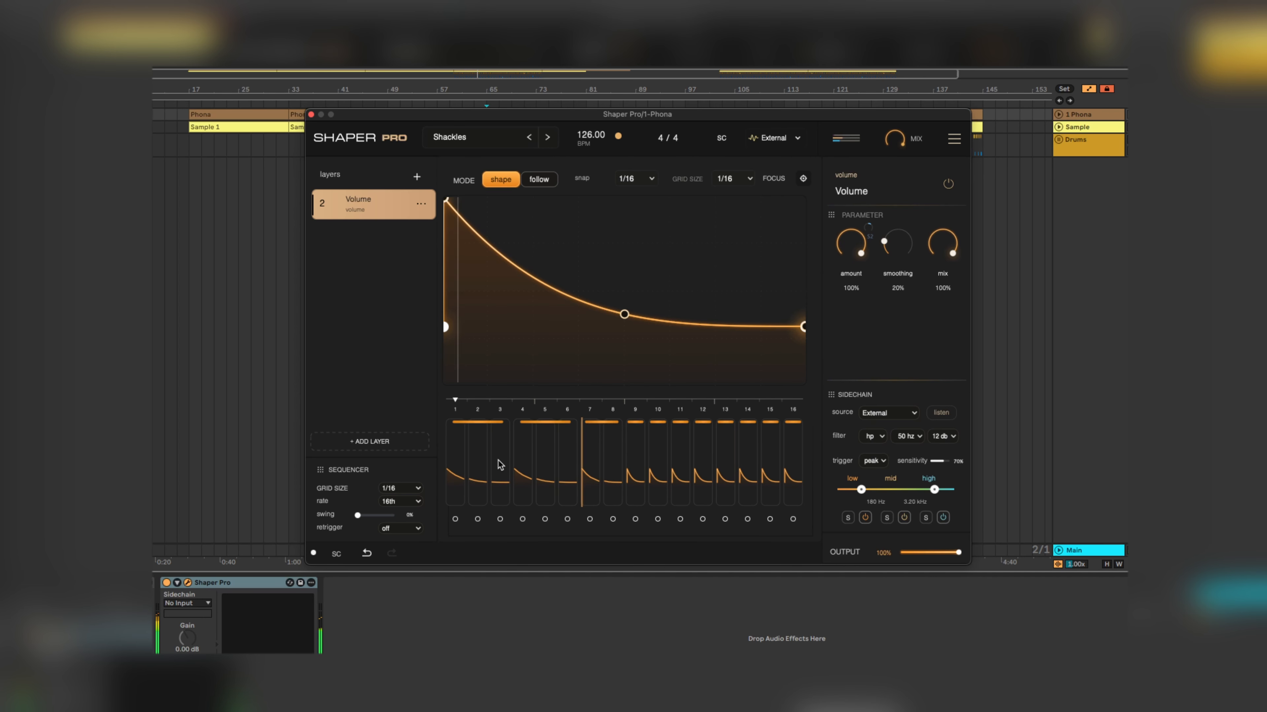
- Select all 16 sequencer steps and lower the start and end points of their volume curve to the minimum
{"action": "left_click", "coordinate": [462, 477]}
{"action": "left_click", "coordinate": [789, 467], "text": "shift"}
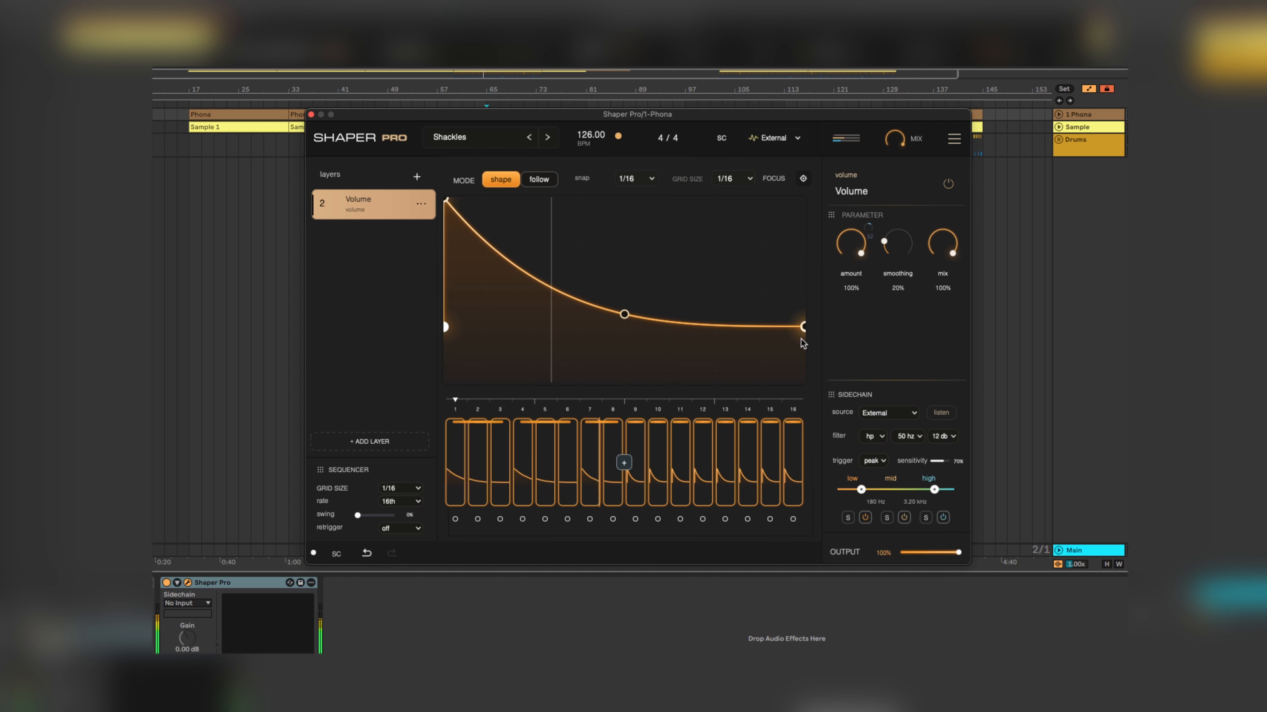
{"action": "left_click_drag", "start_coordinate": [803, 328], "coordinate": [803, 370]}
{"action": "left_click_drag", "start_coordinate": [446, 327], "coordinate": [446, 382]}
{"action": "left_click_drag", "start_coordinate": [803, 370], "coordinate": [806, 396]}
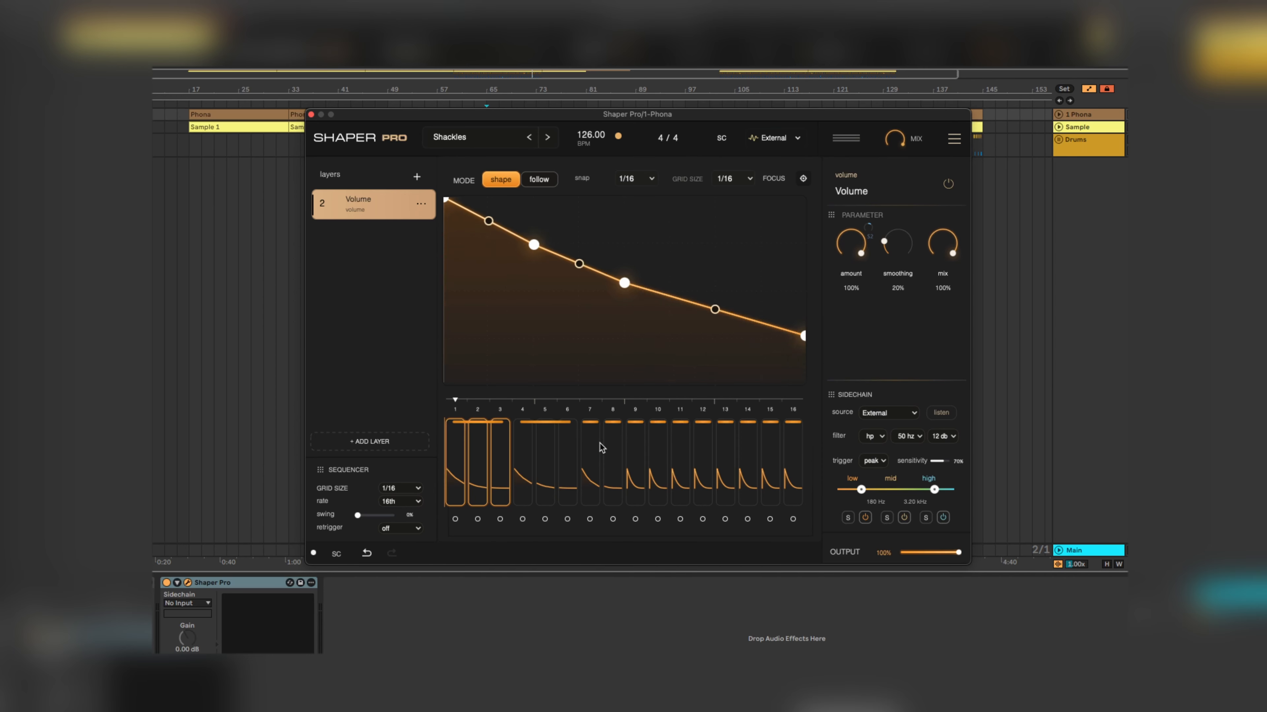
- Split merged steps 4–6 and 1–3 into single steps, and give steps 1, 3, 6, 8 and 10 a straight ramp from full level to zero
{"action": "double_click", "coordinate": [548, 454]}
{"action": "double_click", "coordinate": [498, 456]}
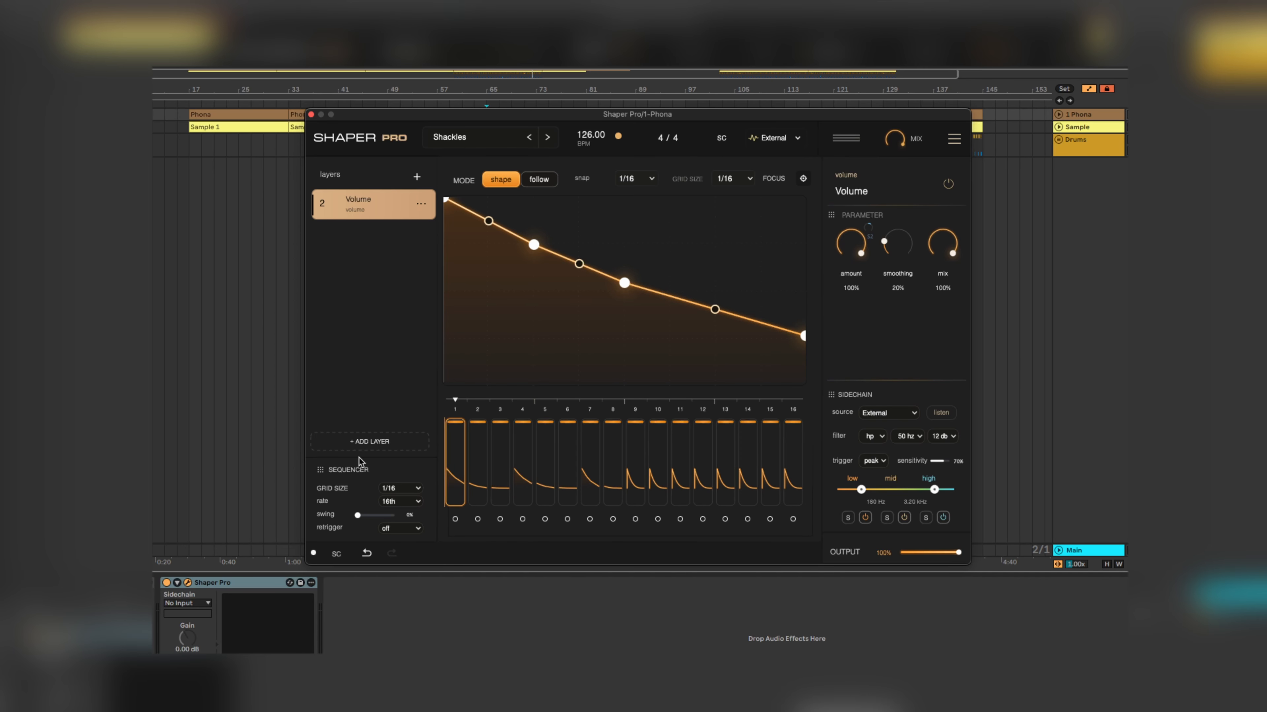
{"action": "left_click", "coordinate": [498, 474], "text": "super"}
{"action": "left_click", "coordinate": [571, 439], "text": "super"}
{"action": "left_click", "coordinate": [612, 450], "text": "super"}
{"action": "left_click", "coordinate": [619, 446], "text": "super"}
{"action": "left_click", "coordinate": [658, 455], "text": "super"}
{"action": "left_click", "coordinate": [617, 447], "text": "super"}
{"action": "left_click_drag", "start_coordinate": [535, 244], "coordinate": [445, 200]}
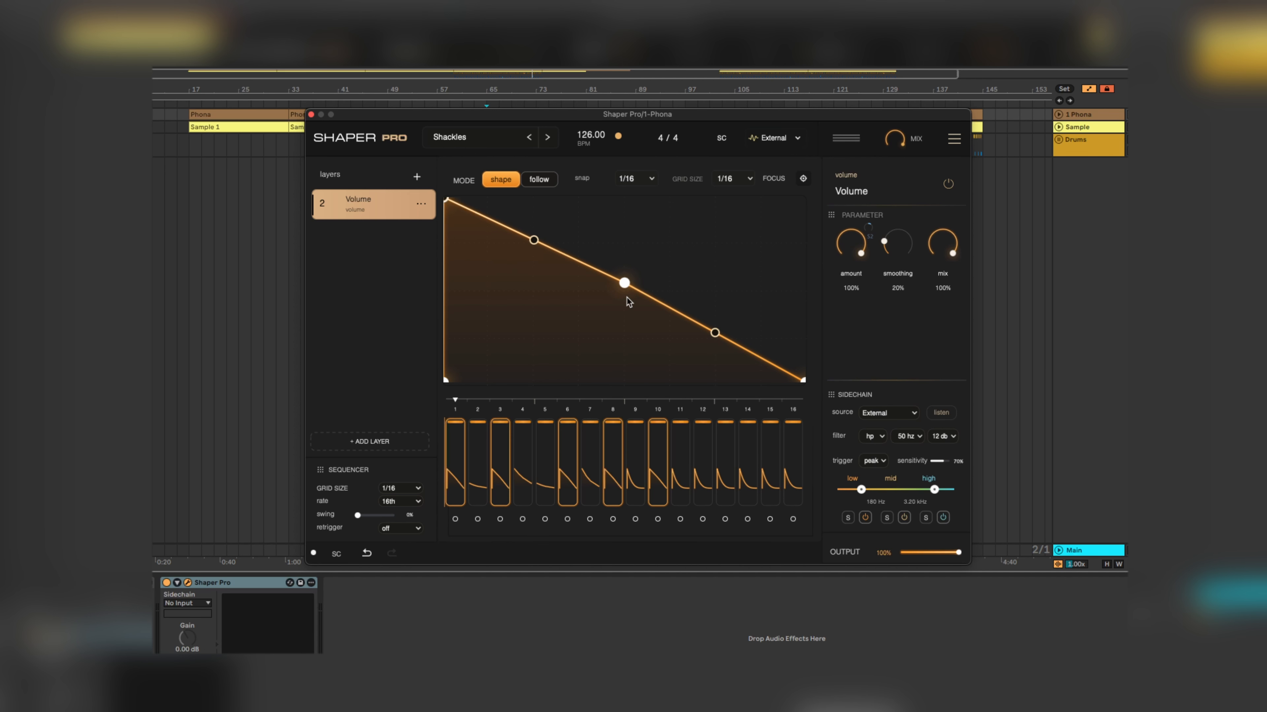
{"action": "left_click_drag", "start_coordinate": [624, 282], "coordinate": [510, 301]}
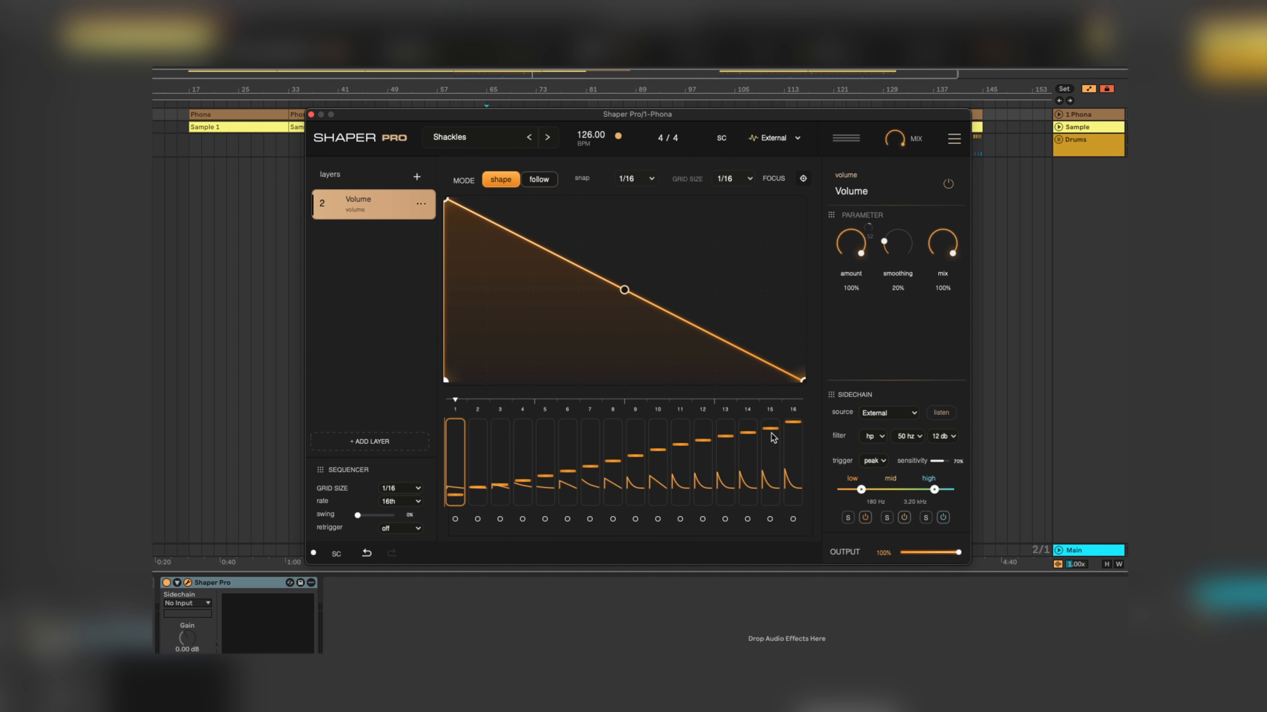
- Try drawing rising and falling level patterns across the 16 sequencer steps
{"action": "left_click_drag", "start_coordinate": [460, 490], "coordinate": [468, 395]}
{"action": "mouse_move", "coordinate": [459, 494]}
{"action": "left_mouse_down"}
{"action": "mouse_move", "coordinate": [572, 451]}
{"action": "mouse_move", "coordinate": [811, 420]}
{"action": "left_mouse_up"}
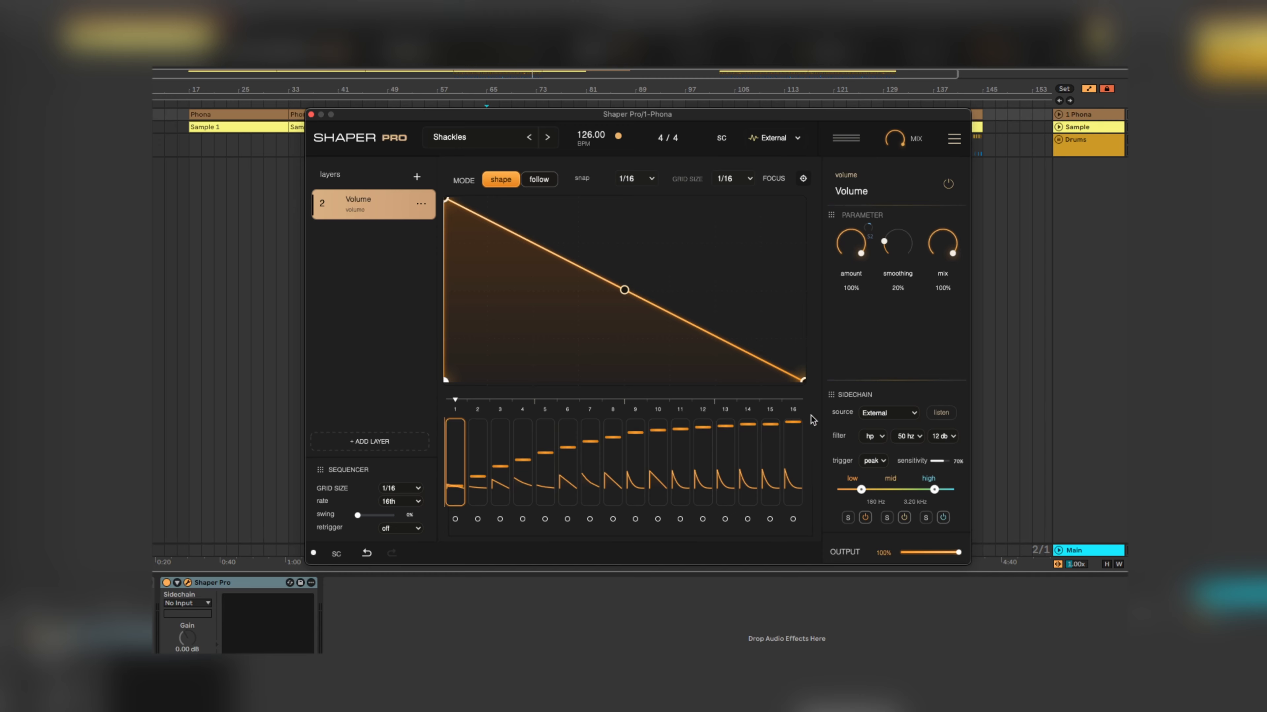
{"action": "mouse_move", "coordinate": [457, 428]}
{"action": "left_mouse_down"}
{"action": "mouse_move", "coordinate": [681, 454]}
{"action": "mouse_move", "coordinate": [772, 491]}
{"action": "mouse_move", "coordinate": [749, 484]}
{"action": "left_mouse_up"}
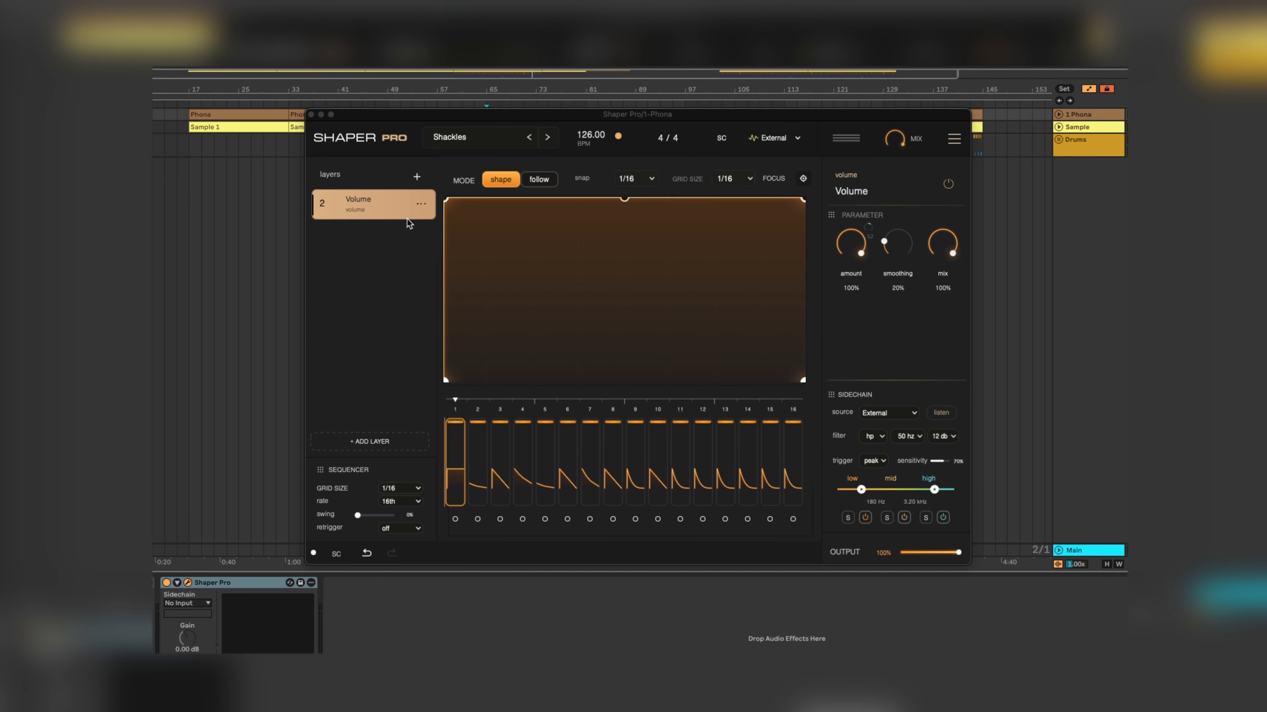
{"action": "right_click", "coordinate": [944, 244]}
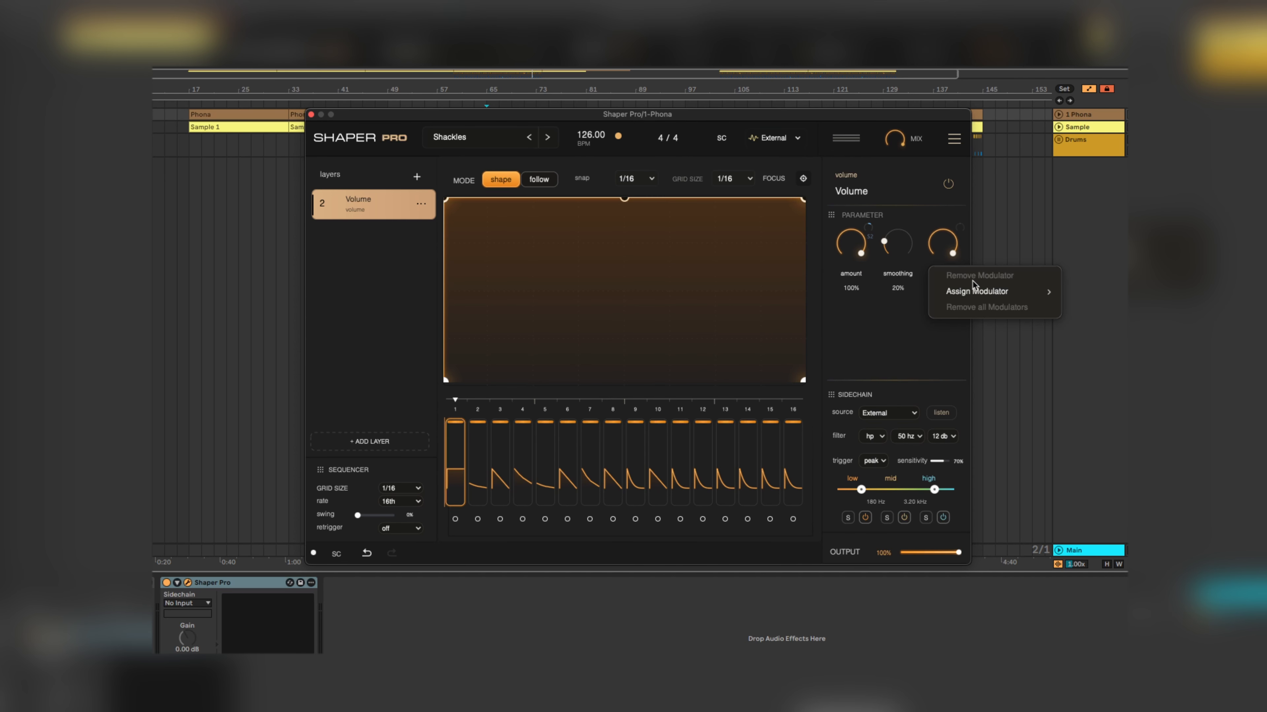
{"action": "mouse_move", "coordinate": [975, 295]}
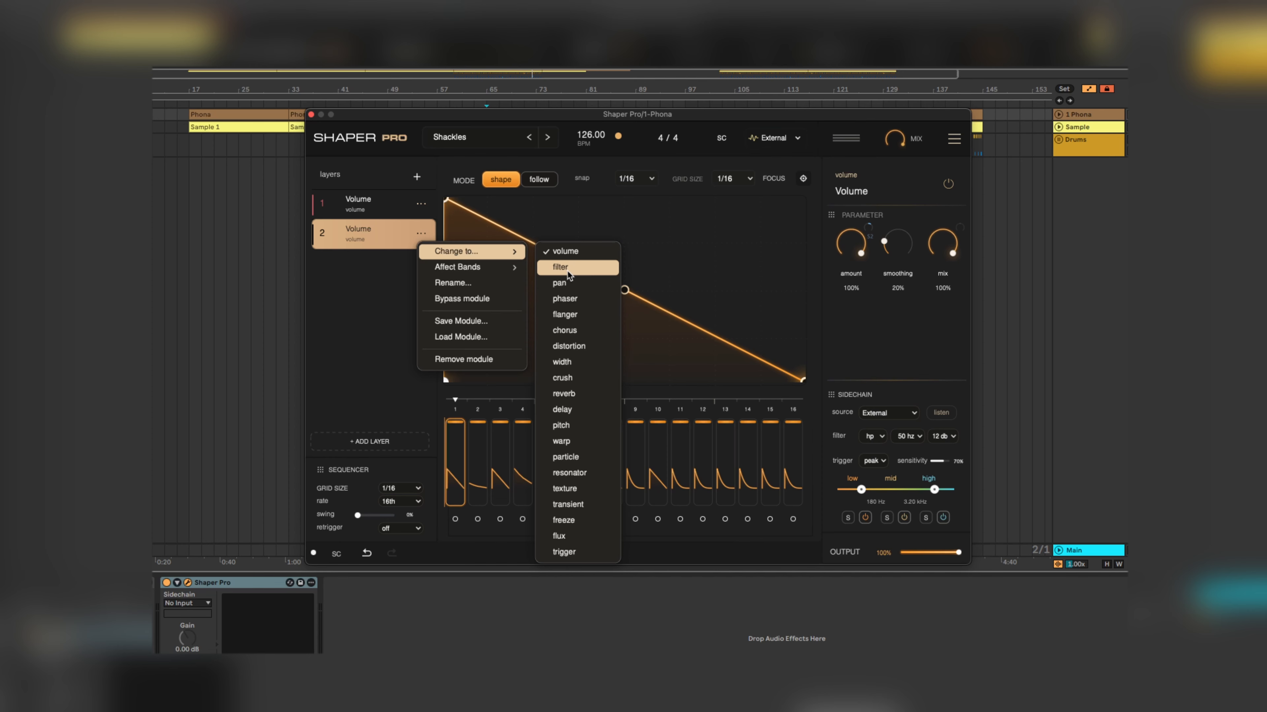
- Change layer 2 to a filter module and bypass the Volume module on layer 1
{"action": "left_click", "coordinate": [568, 270]}
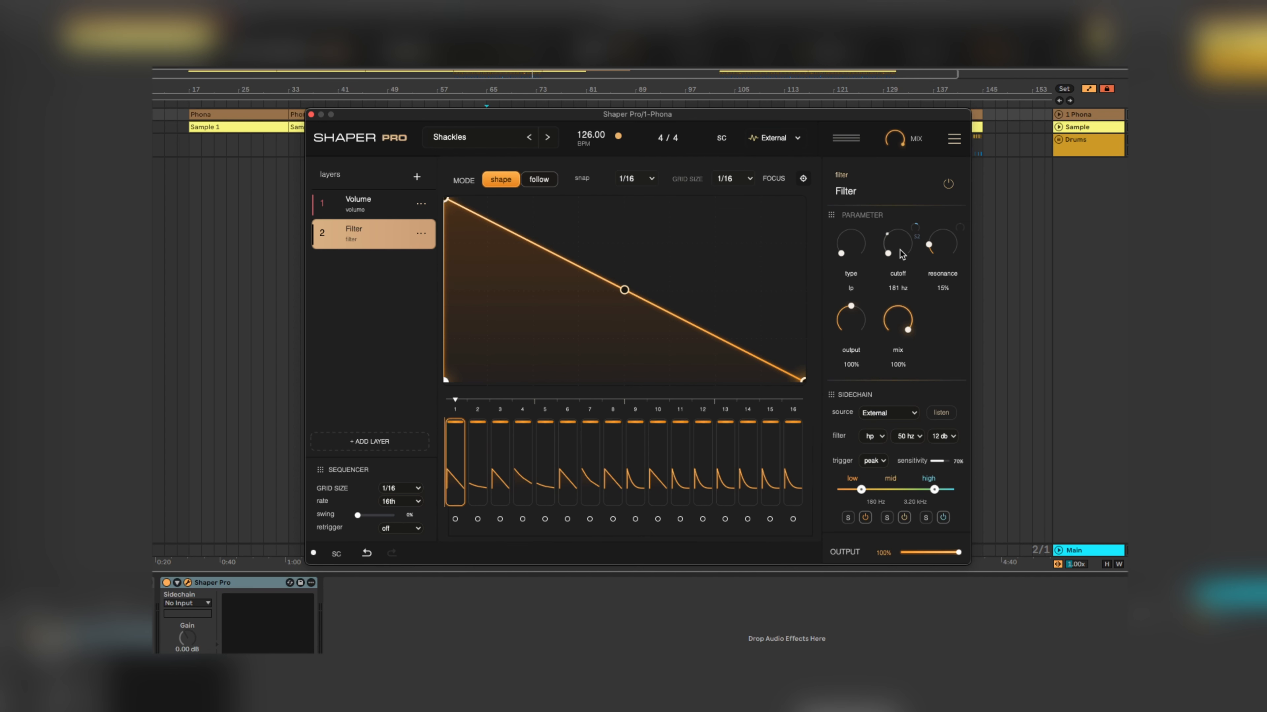
{"action": "left_click", "coordinate": [421, 204]}
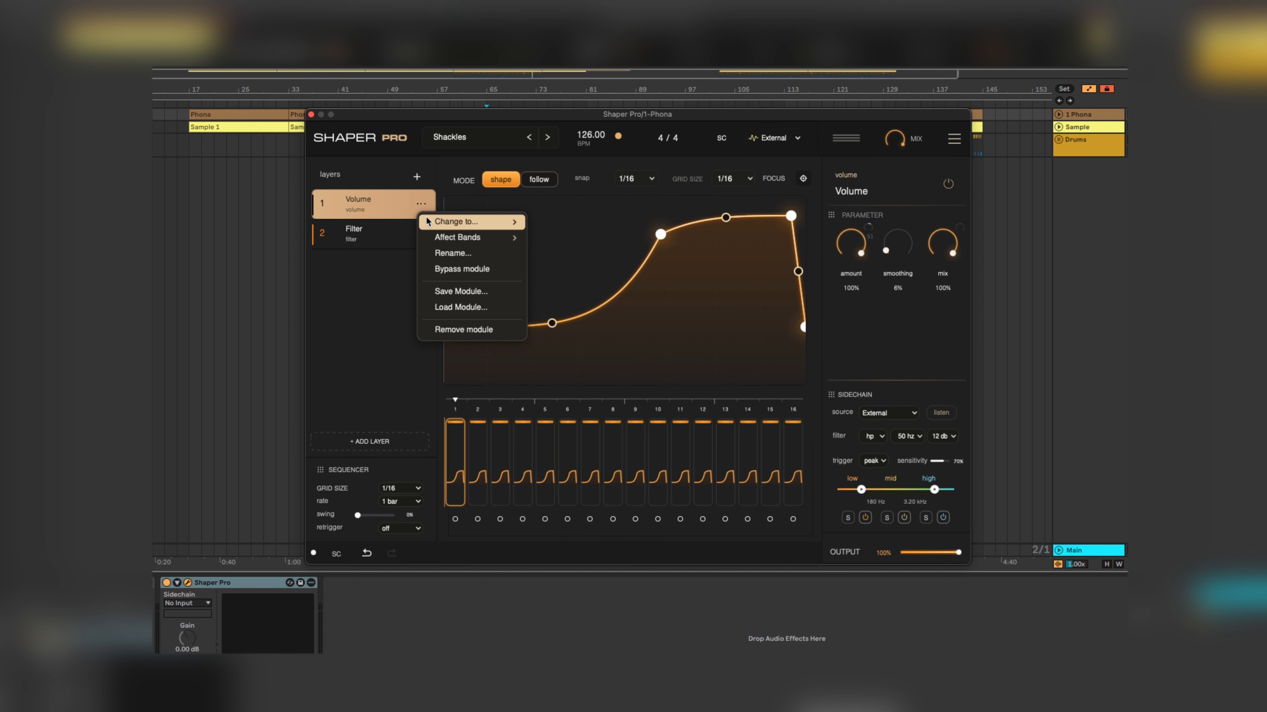
{"action": "mouse_move", "coordinate": [436, 225]}
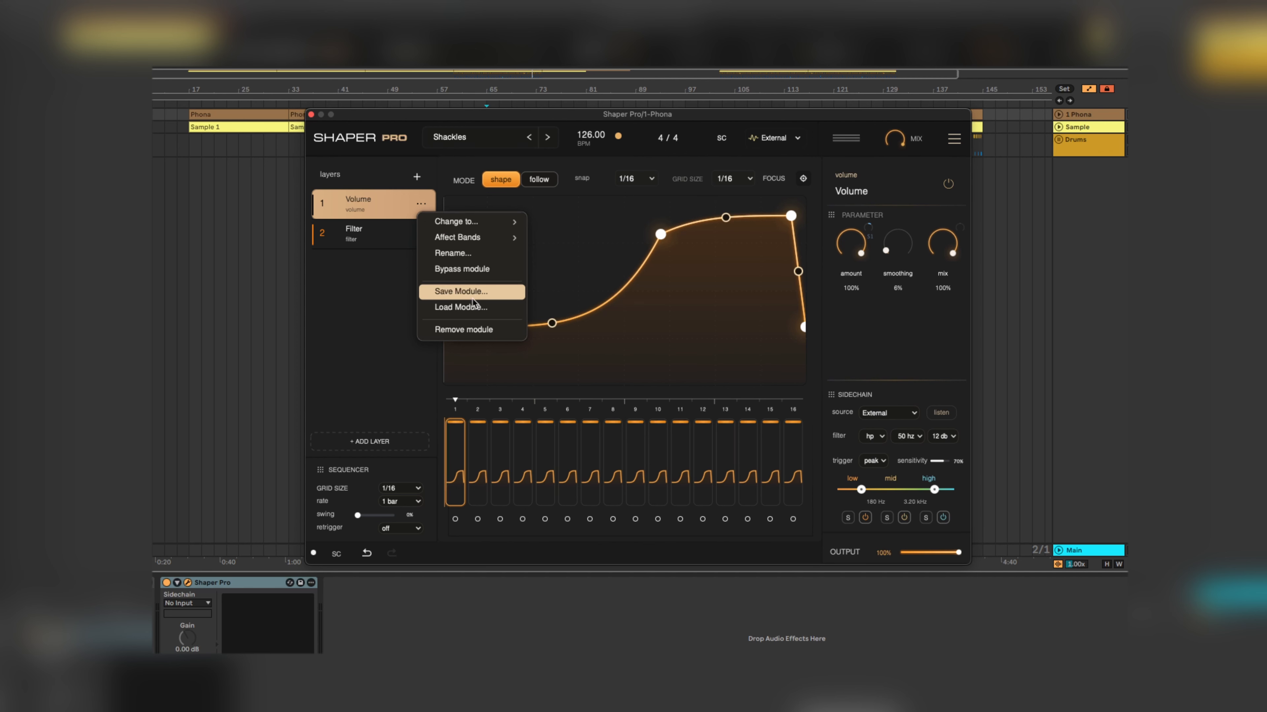
{"action": "left_click", "coordinate": [462, 269]}
- Start playback and reshape the curve of all 16 filter steps into a curved decay with a slightly raised end point
{"action": "left_click", "coordinate": [373, 238]}
{"action": "key", "text": "space"}
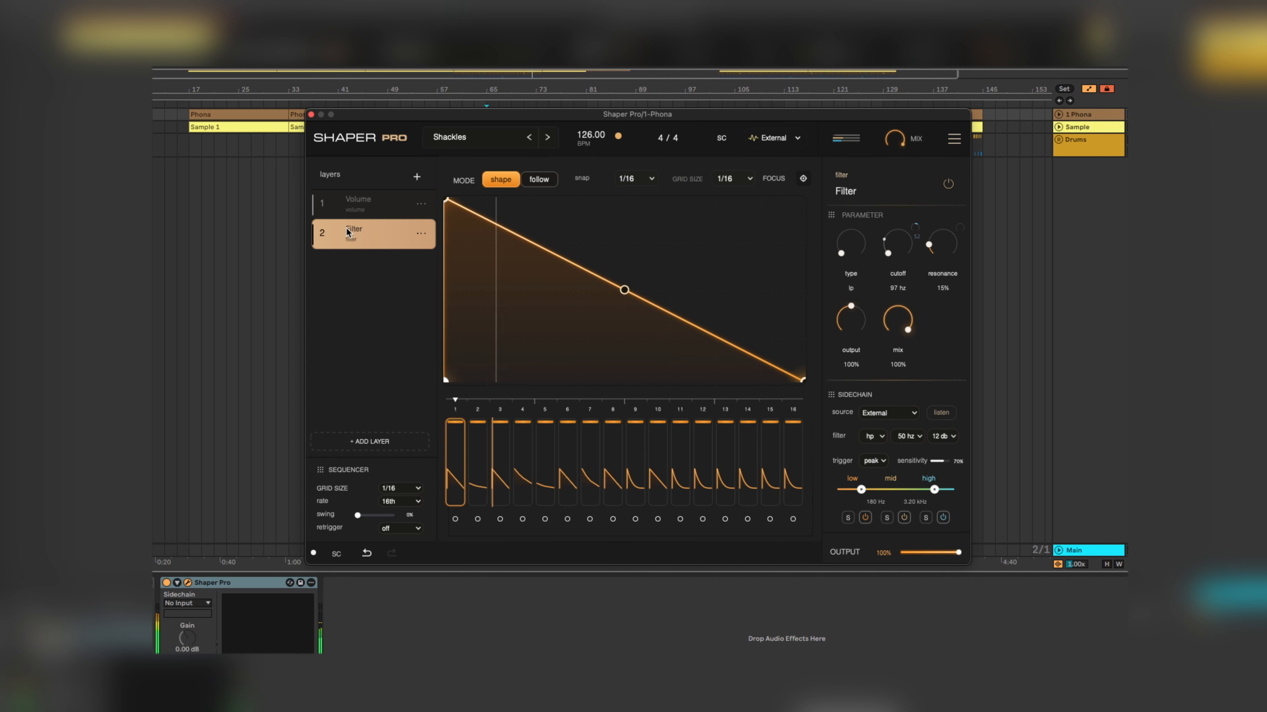
{"action": "left_click", "coordinate": [798, 472], "text": "shift"}
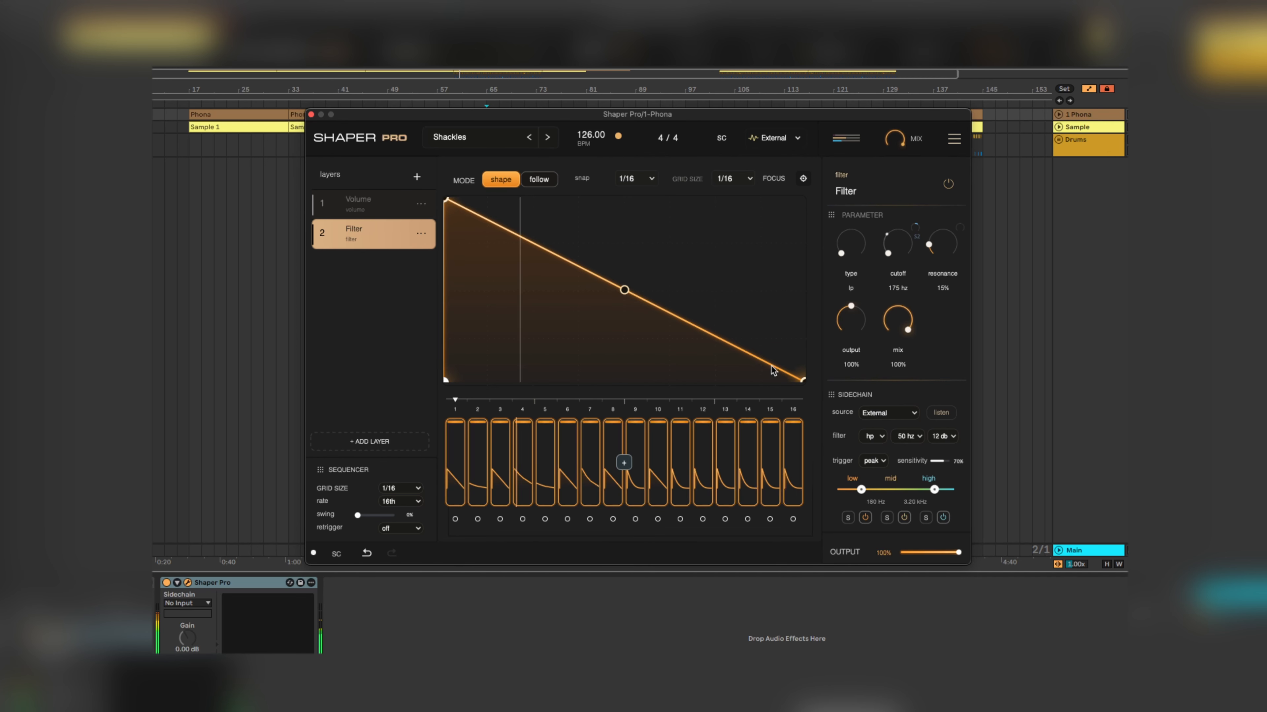
{"action": "left_click_drag", "start_coordinate": [624, 290], "coordinate": [623, 313]}
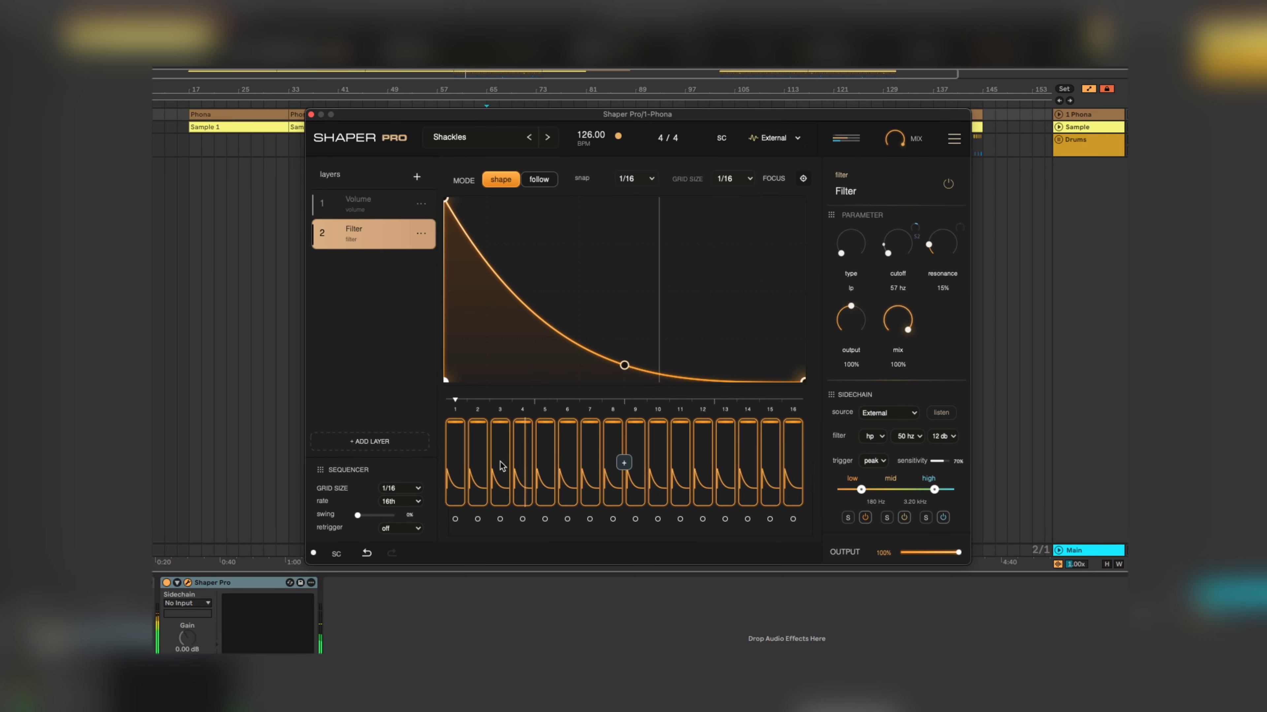
{"action": "left_click_drag", "start_coordinate": [801, 381], "coordinate": [803, 346]}
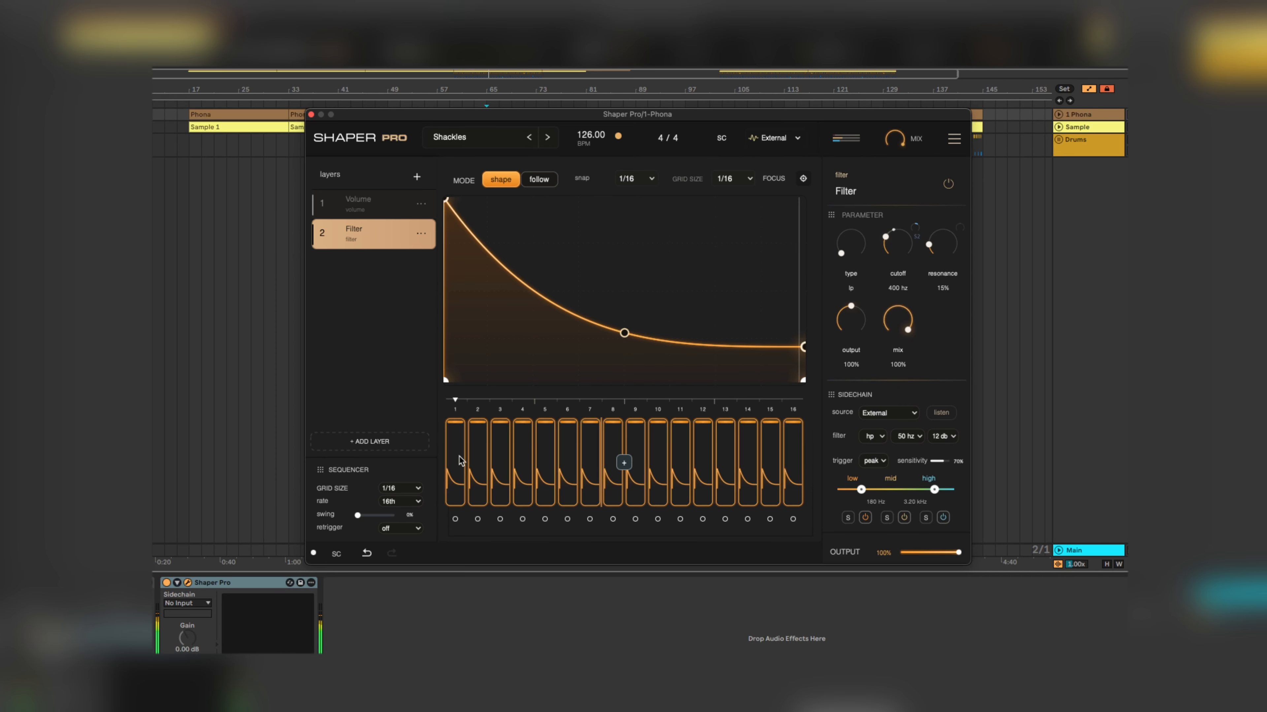
- Lower the filter step levels except on steps 1, 3, 6 and 9, rising from step 10 to 16, and set the resonance to 13%
{"action": "left_click", "coordinate": [455, 474]}
{"action": "left_click", "coordinate": [477, 471]}
{"action": "mouse_move", "coordinate": [518, 481]}
{"action": "left_mouse_down"}
{"action": "mouse_move", "coordinate": [680, 474]}
{"action": "mouse_move", "coordinate": [793, 429]}
{"action": "left_mouse_up"}
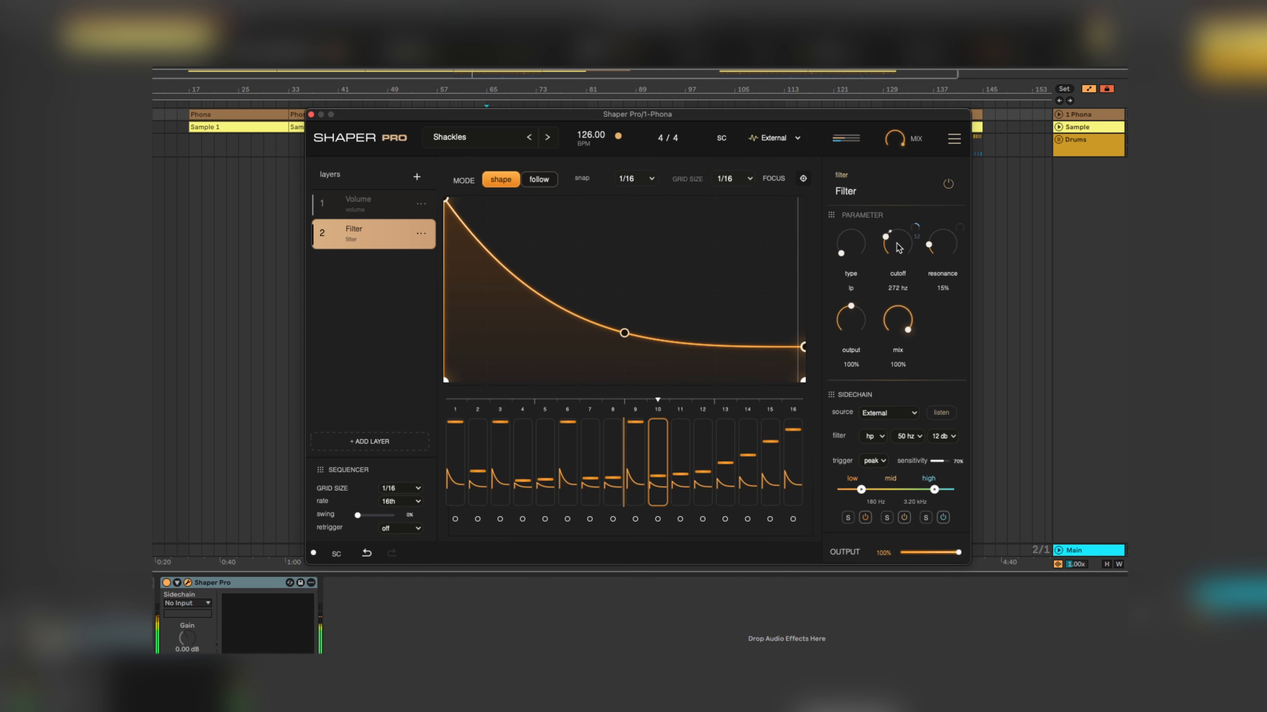
{"action": "left_click_drag", "start_coordinate": [941, 250], "coordinate": [926, 281]}
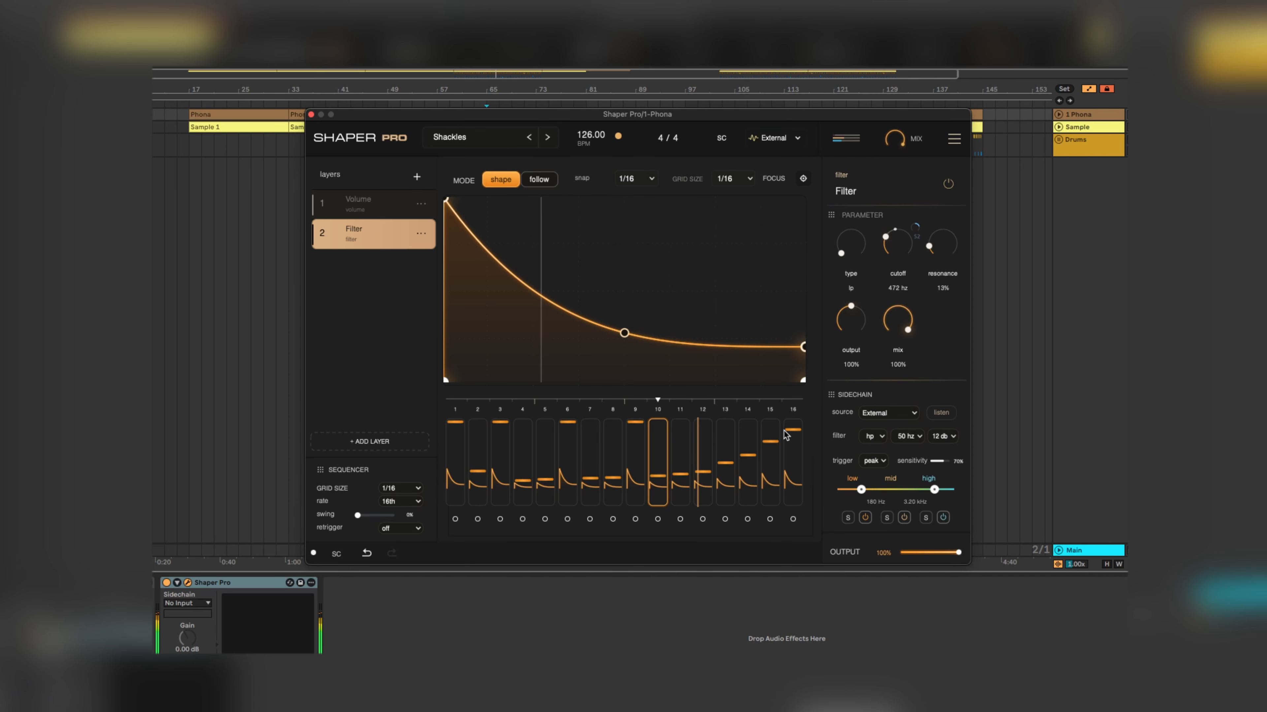
{"action": "left_click", "coordinate": [420, 234]}
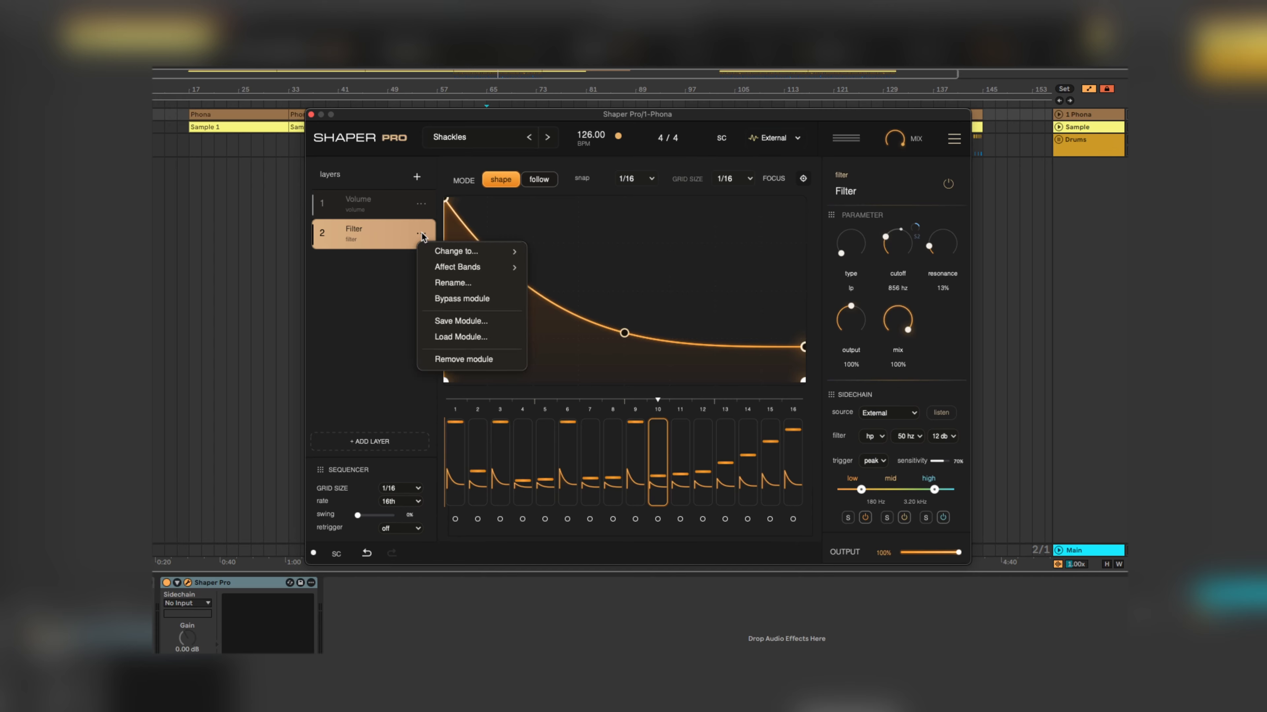
{"action": "mouse_move", "coordinate": [452, 249]}
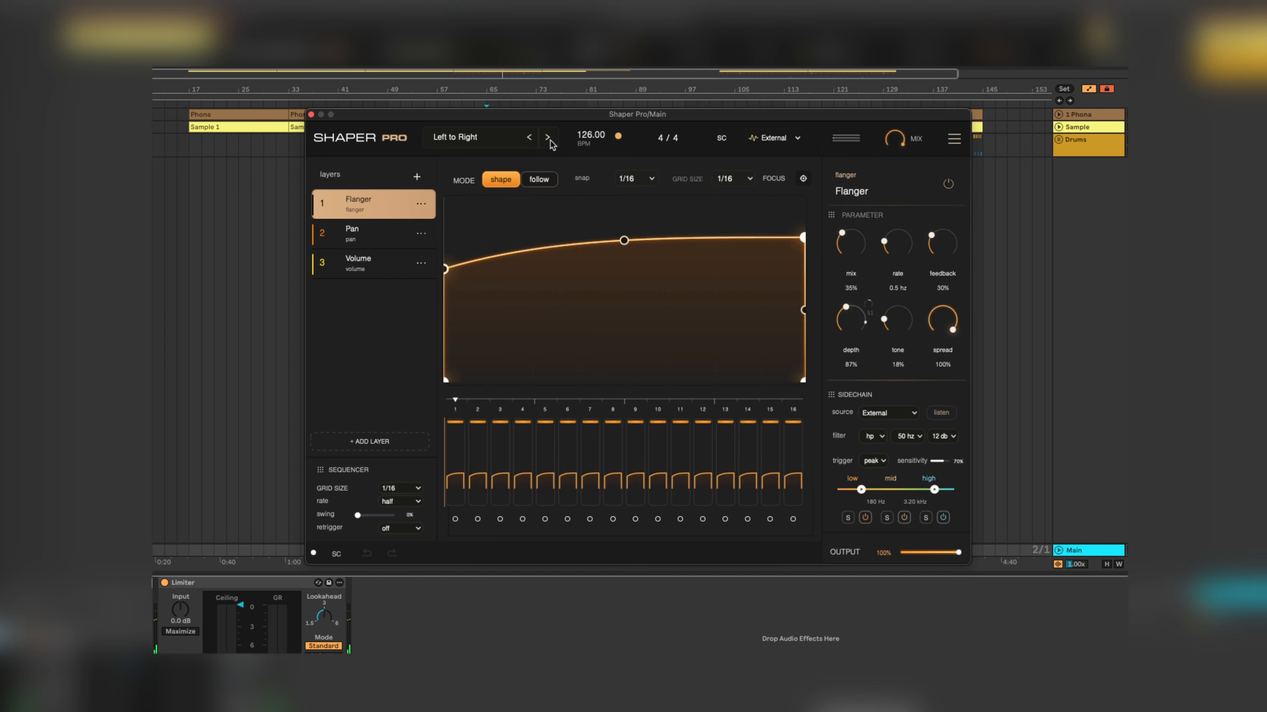
- Browse forward through the presets on the Main track's Shaper Pro to Break Bread
{"action": "left_click", "coordinate": [547, 138]}
{"action": "left_click", "coordinate": [547, 138]}
{"action": "left_click", "coordinate": [547, 138]}
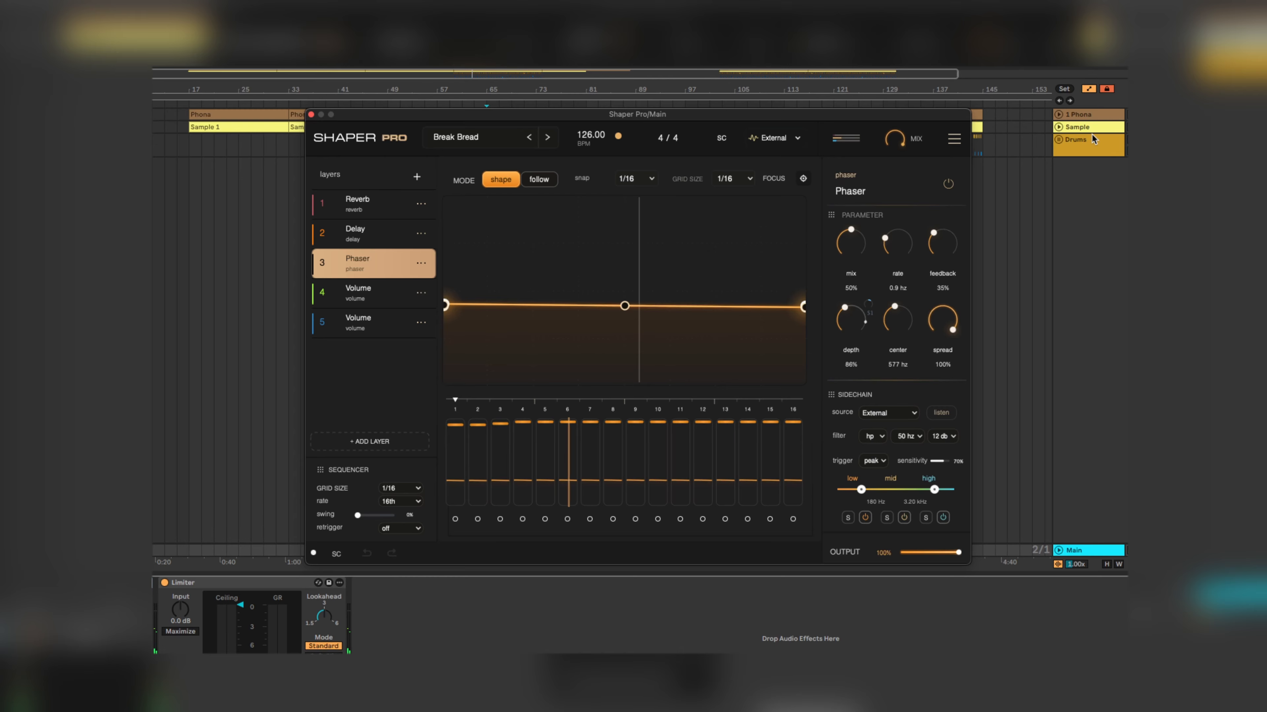
- Select the Sample track to show its Shaper Pro instance and raise the system volume
{"action": "left_click", "coordinate": [1101, 128]}
{"action": "key", "text": "XF86AudioRaiseVolume"}
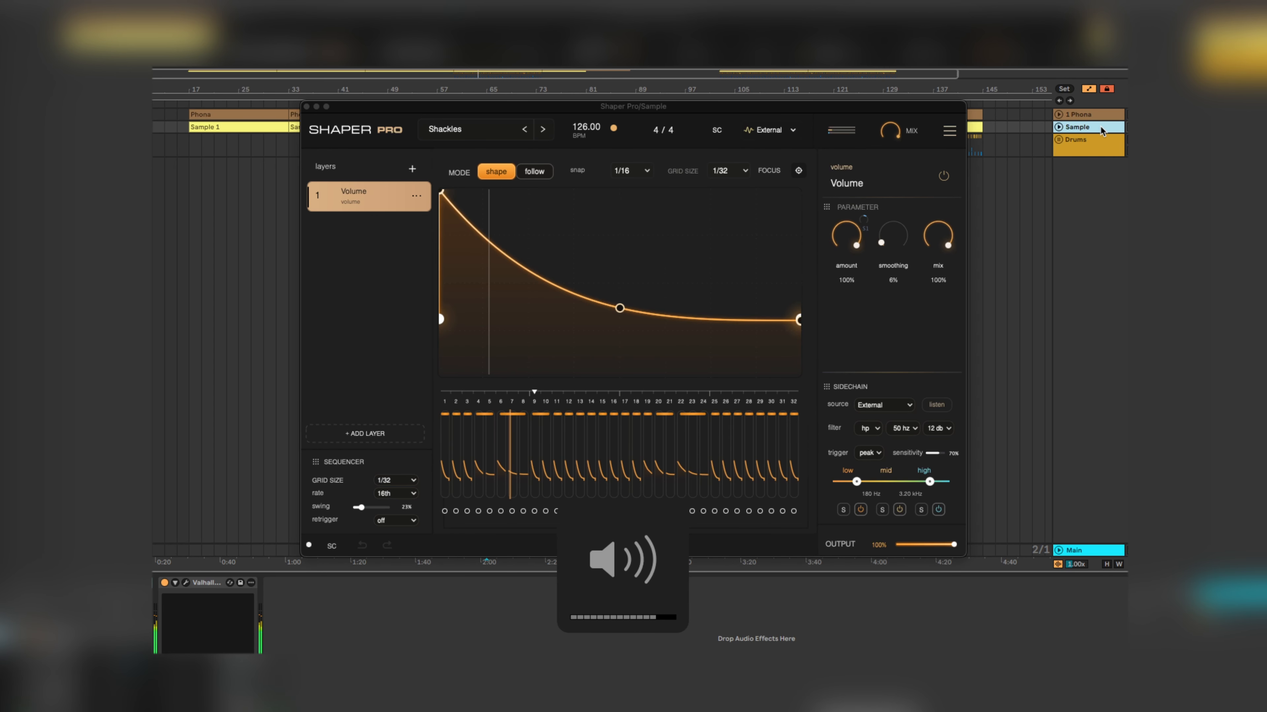
- Examine the Reverb, Delay, Phaser and two Volume layers in the Main track's Shaper Pro
{"action": "left_click", "coordinate": [1112, 551]}
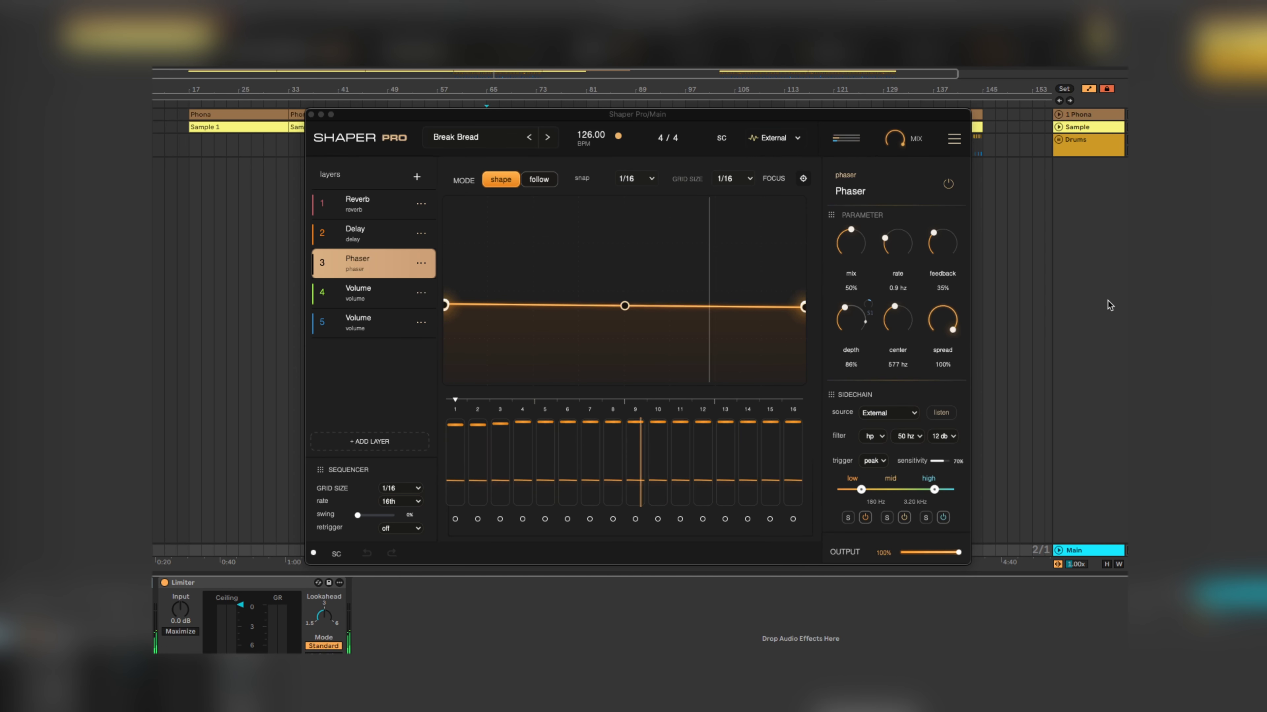
{"action": "left_click", "coordinate": [369, 234]}
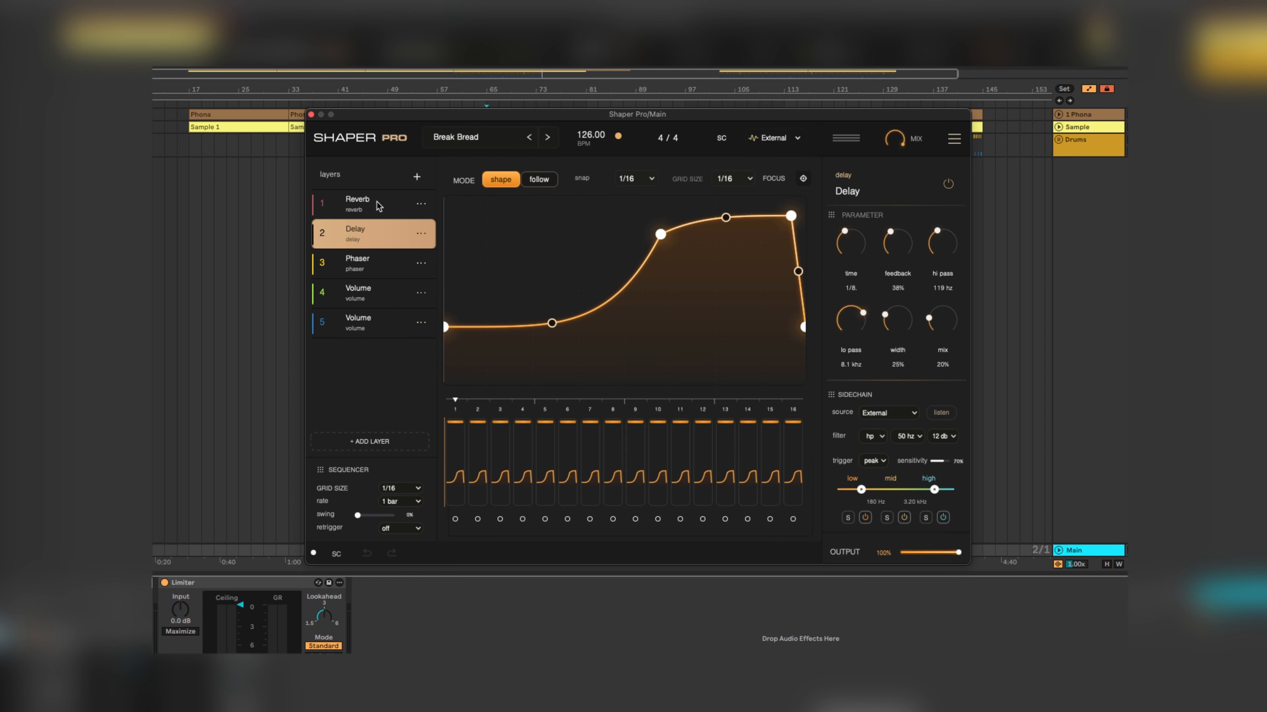
{"action": "left_click", "coordinate": [390, 206]}
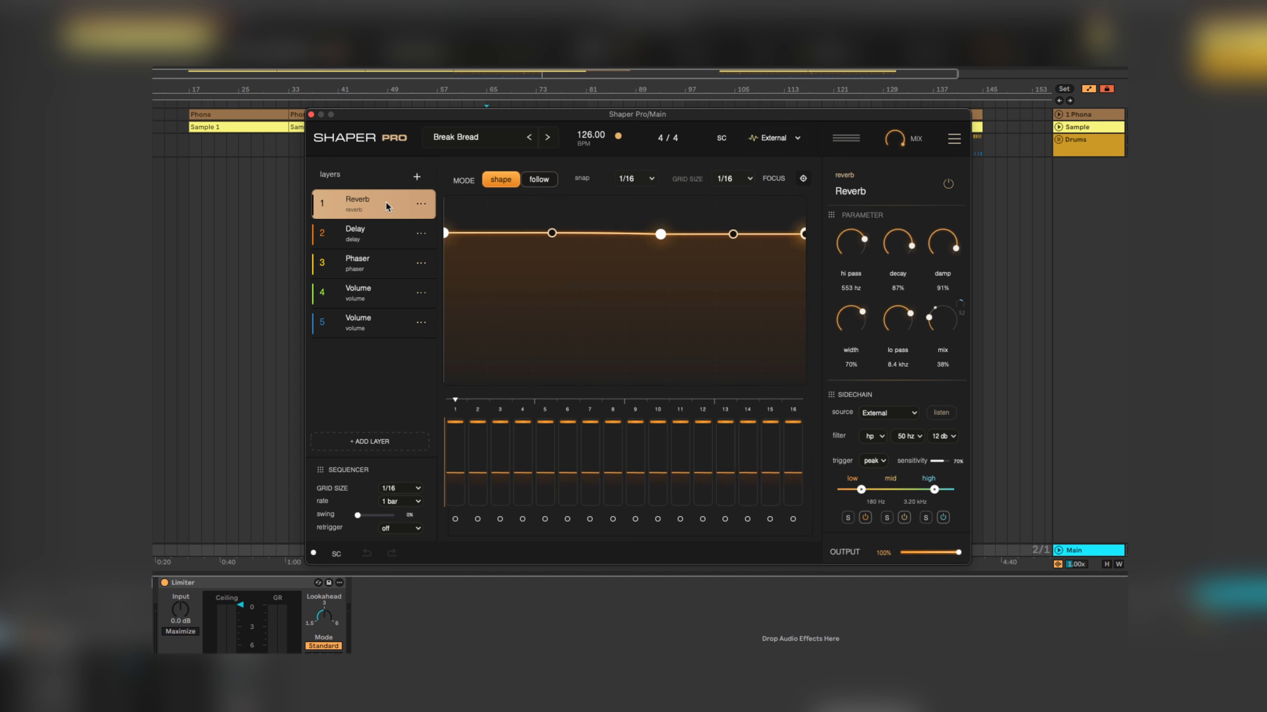
{"action": "left_click", "coordinate": [387, 230]}
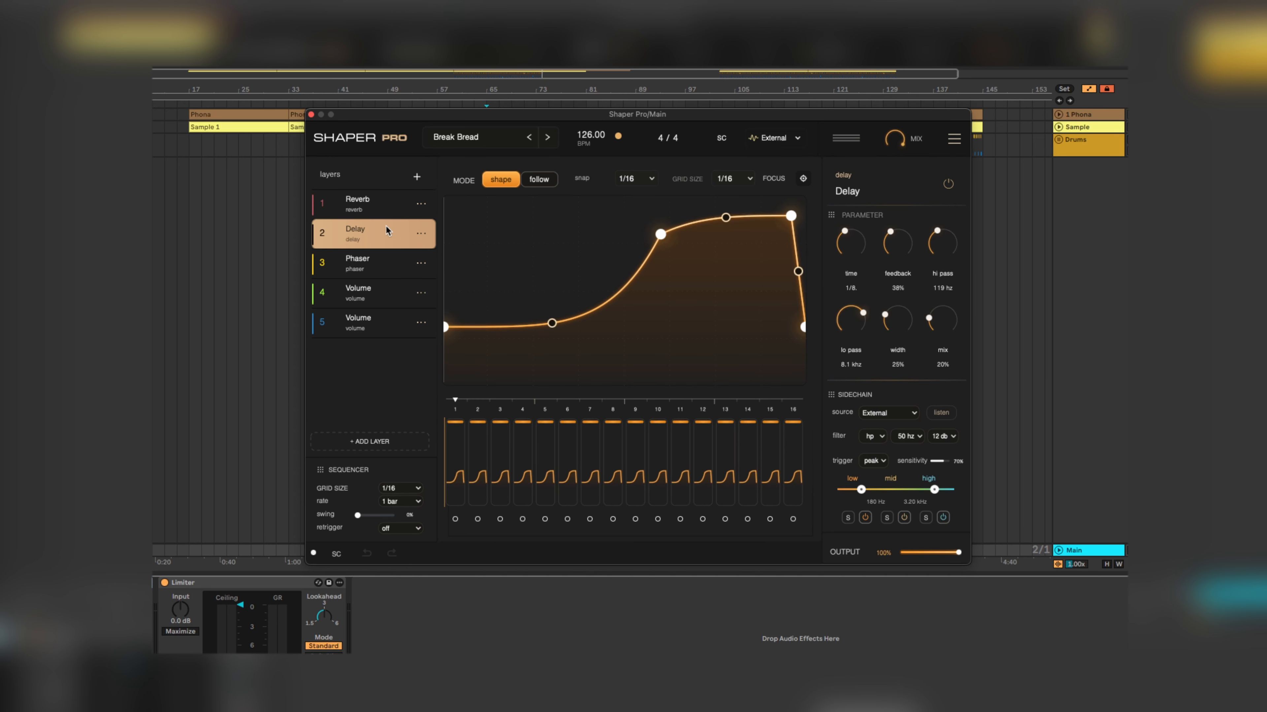
{"action": "left_click", "coordinate": [384, 206]}
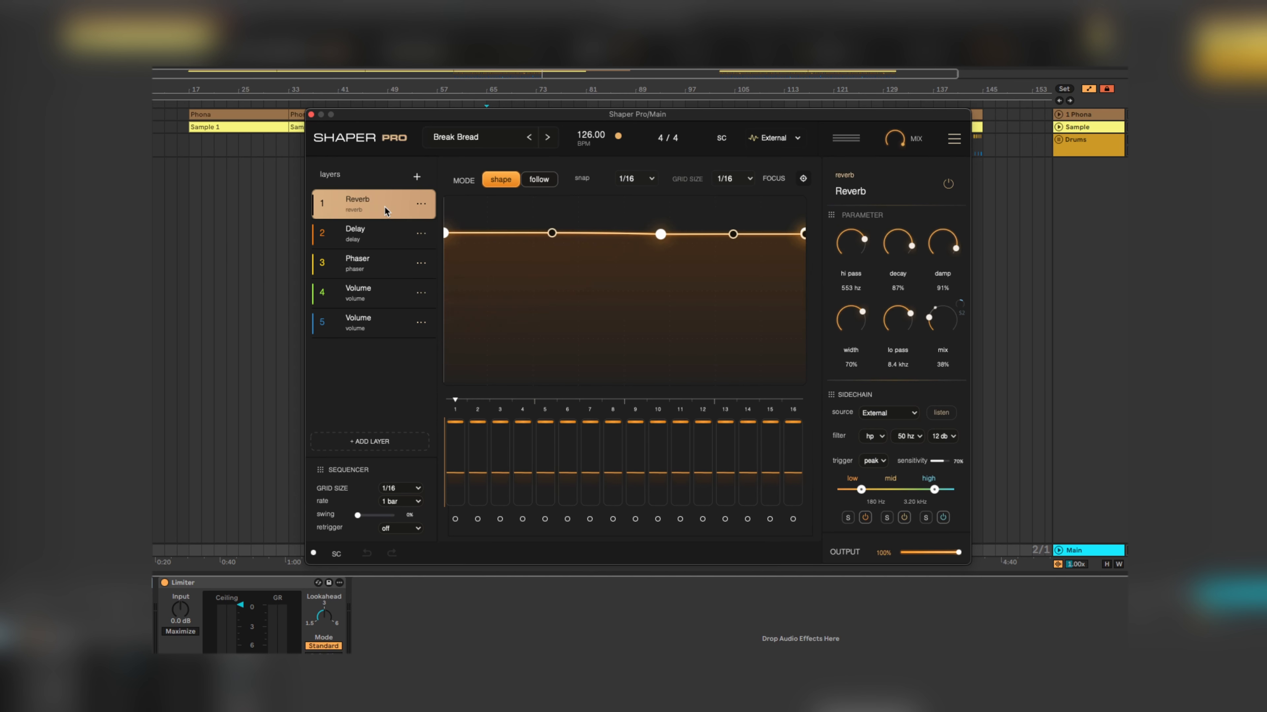
{"action": "left_click", "coordinate": [388, 232]}
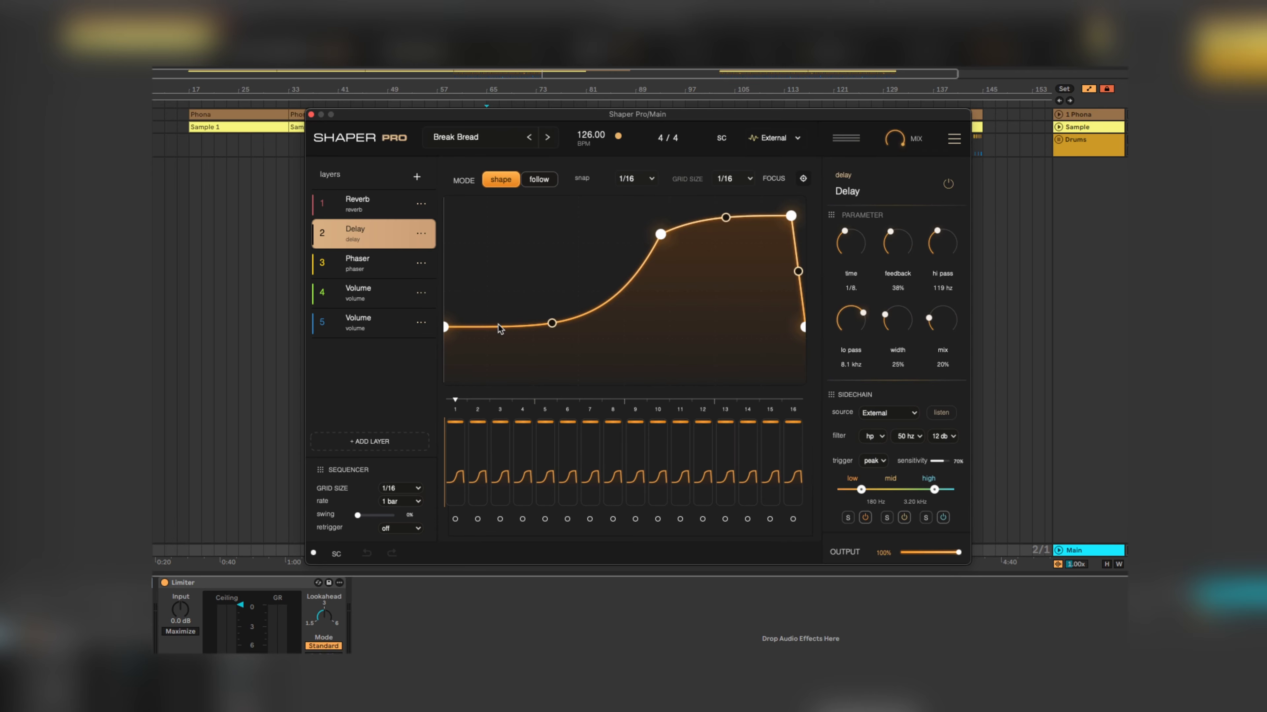
{"action": "left_click", "coordinate": [392, 269]}
{"action": "left_click", "coordinate": [378, 291]}
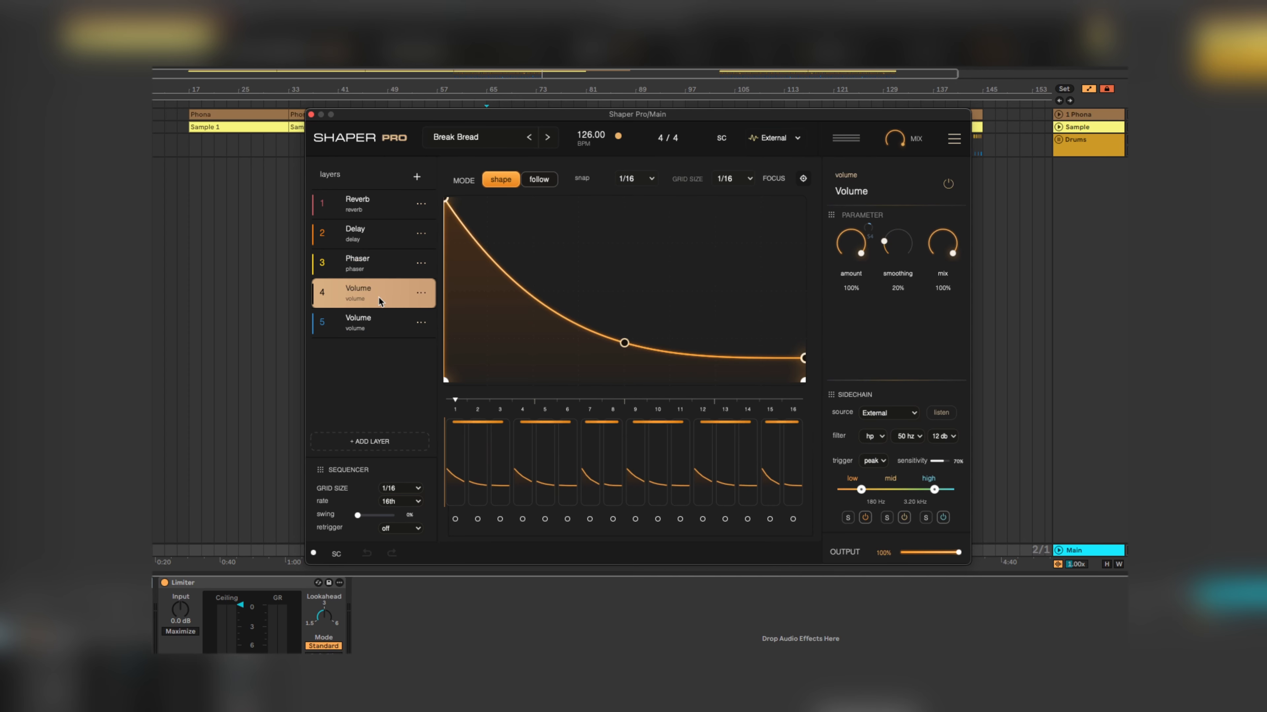
{"action": "left_click", "coordinate": [379, 318]}
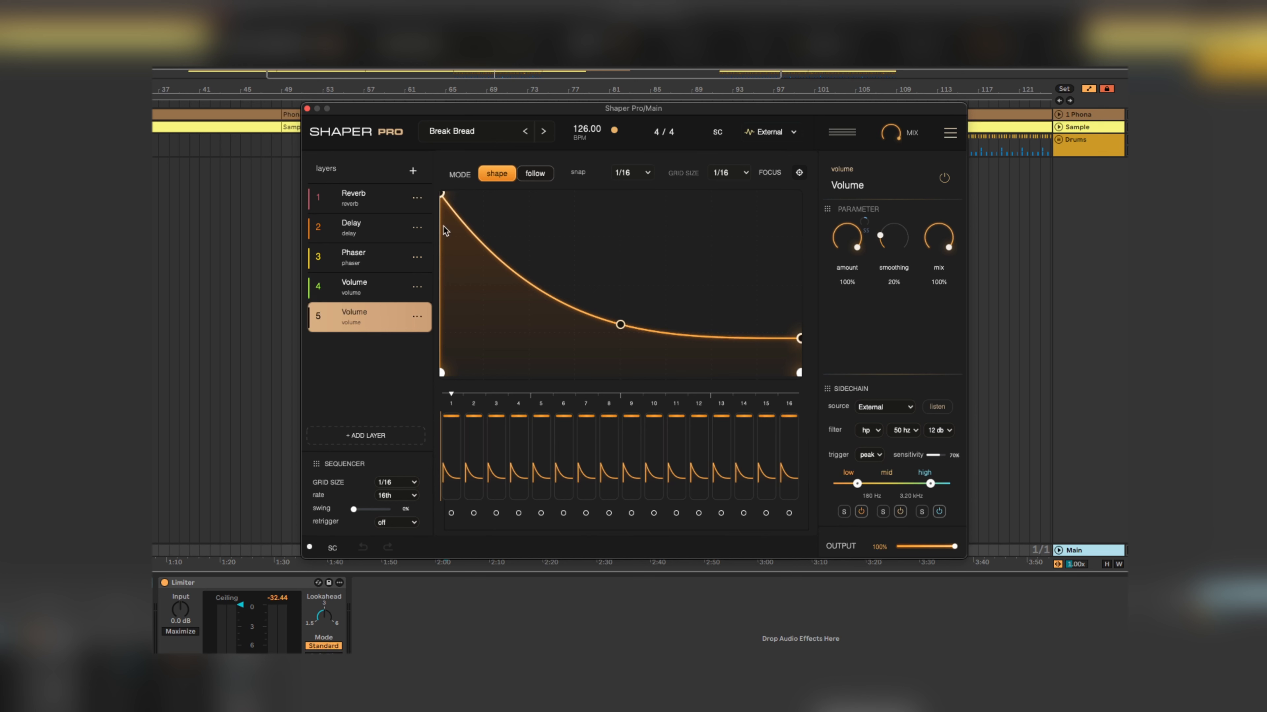
- Change the effect on layer 4 from Volume to Pan
{"action": "left_click", "coordinate": [377, 295]}
{"action": "left_click", "coordinate": [418, 286]}
{"action": "mouse_move", "coordinate": [452, 303]}
{"action": "left_click", "coordinate": [545, 319]}
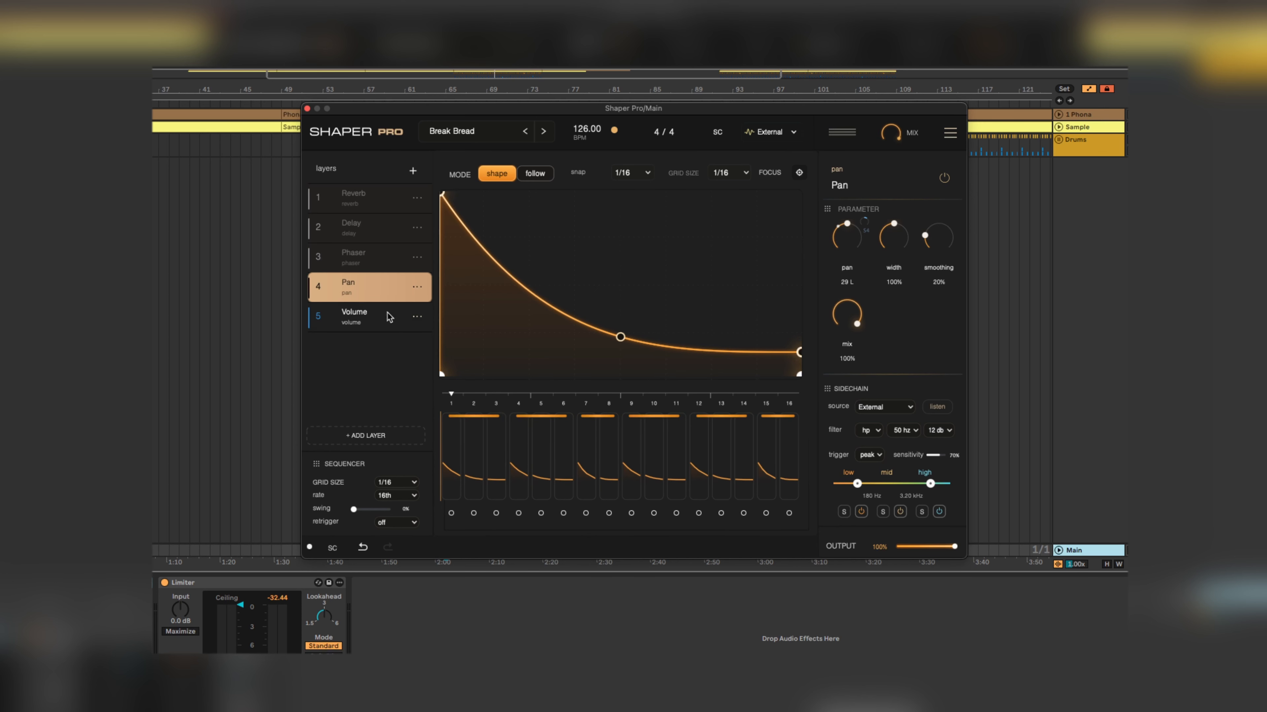
- Compare the Volume and Pan layers and set the Pan layer to follow mode with Volume as its source
{"action": "left_click", "coordinate": [390, 327]}
{"action": "left_click", "coordinate": [380, 297]}
{"action": "left_click", "coordinate": [371, 319]}
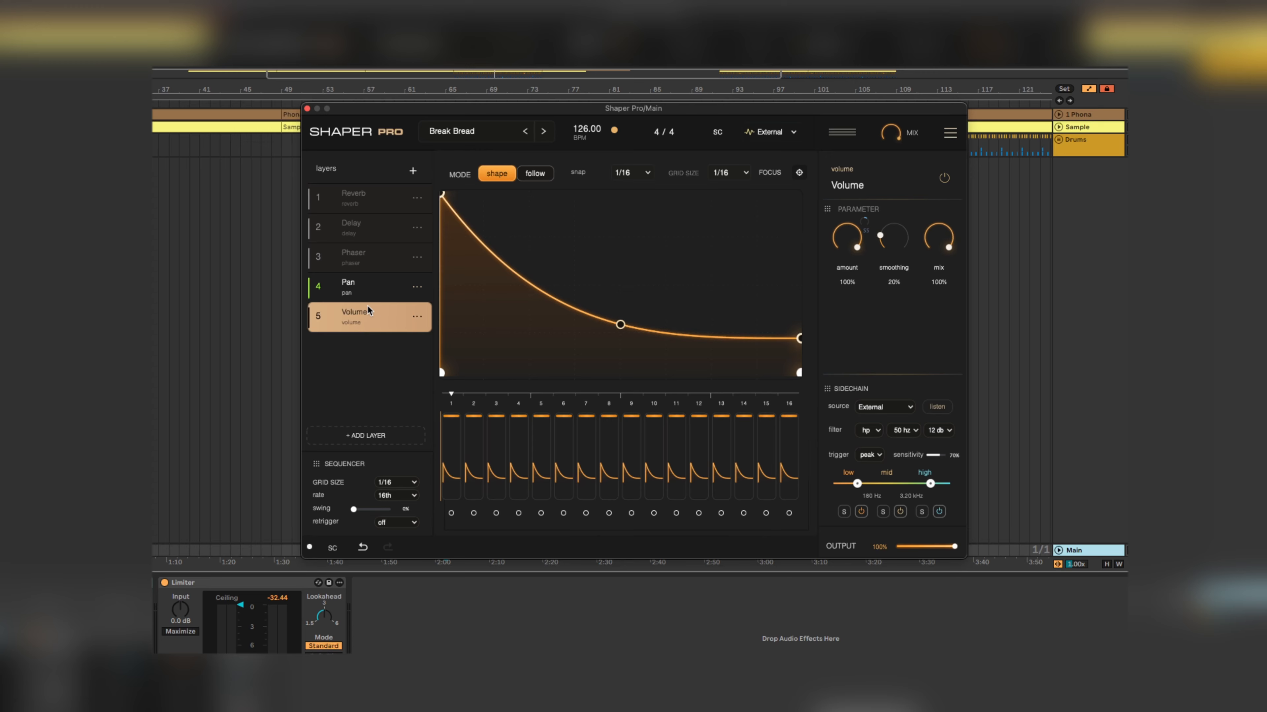
{"action": "left_click", "coordinate": [358, 283]}
{"action": "left_click", "coordinate": [536, 174]}
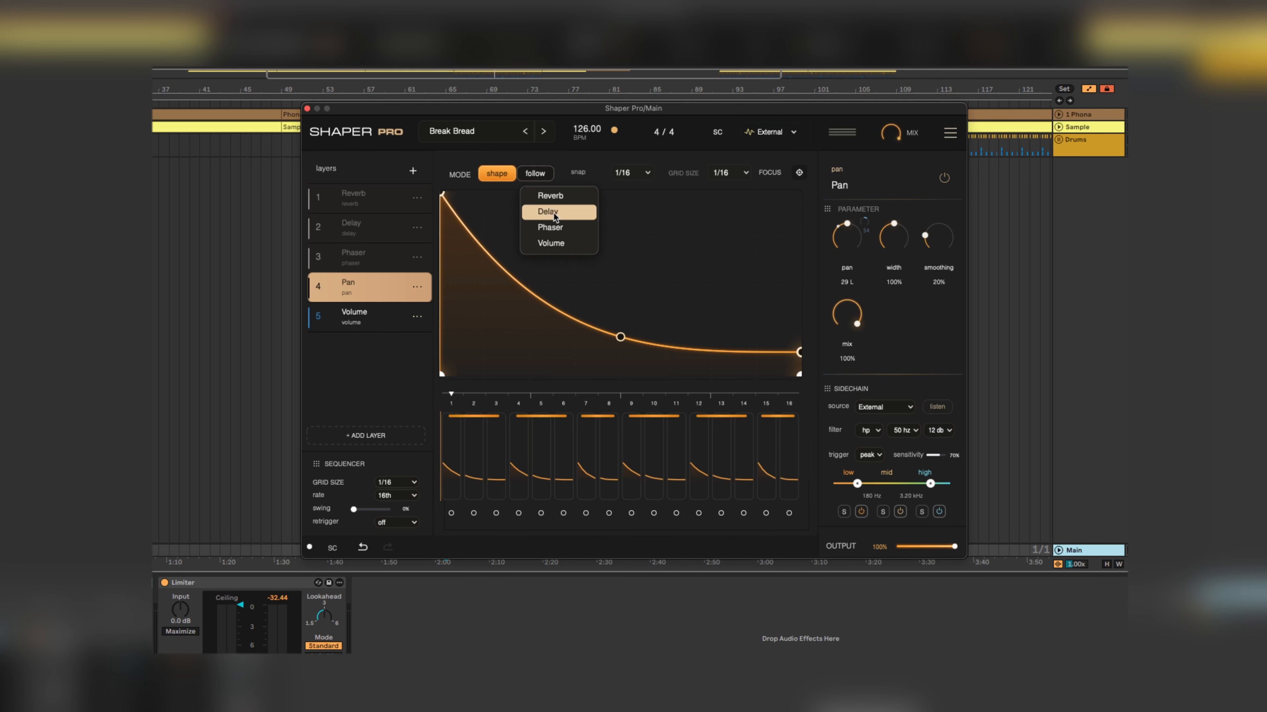
{"action": "left_click", "coordinate": [551, 245]}
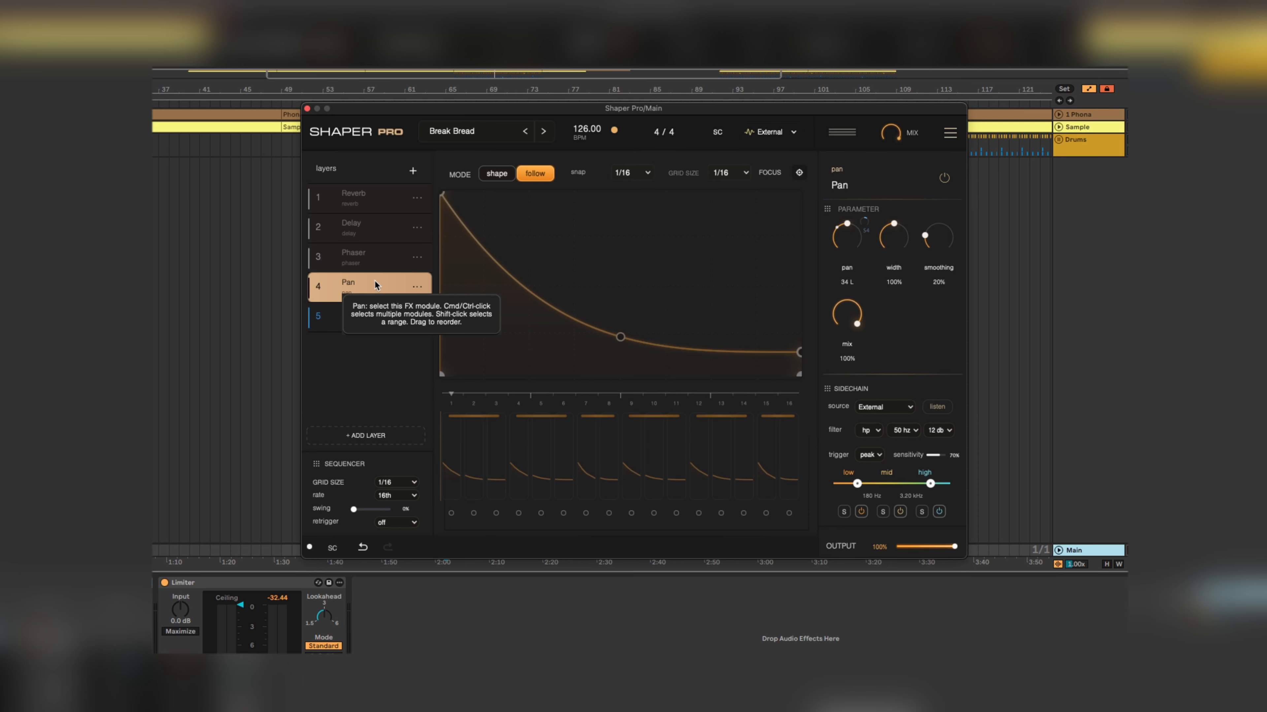
- Start playback and compare the Volume layer with the Pan layer that follows it
{"action": "left_click", "coordinate": [364, 323]}
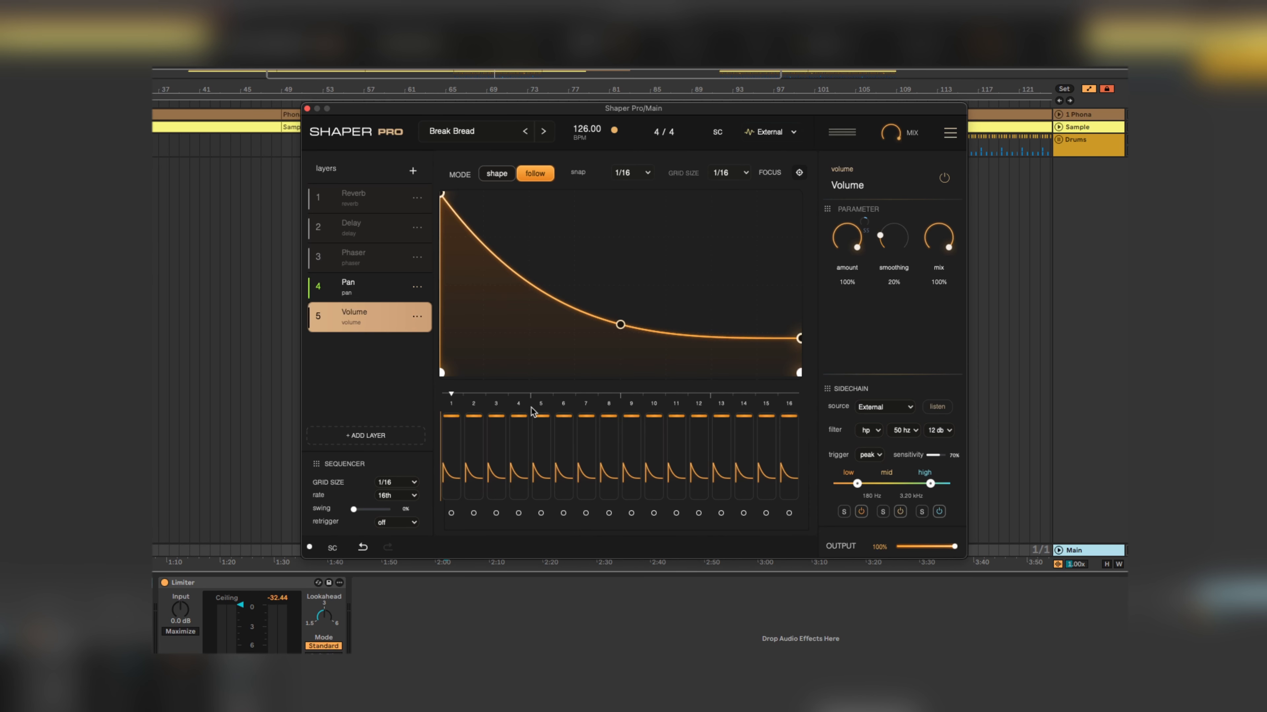
{"action": "key", "text": "space"}
{"action": "left_click", "coordinate": [386, 288]}
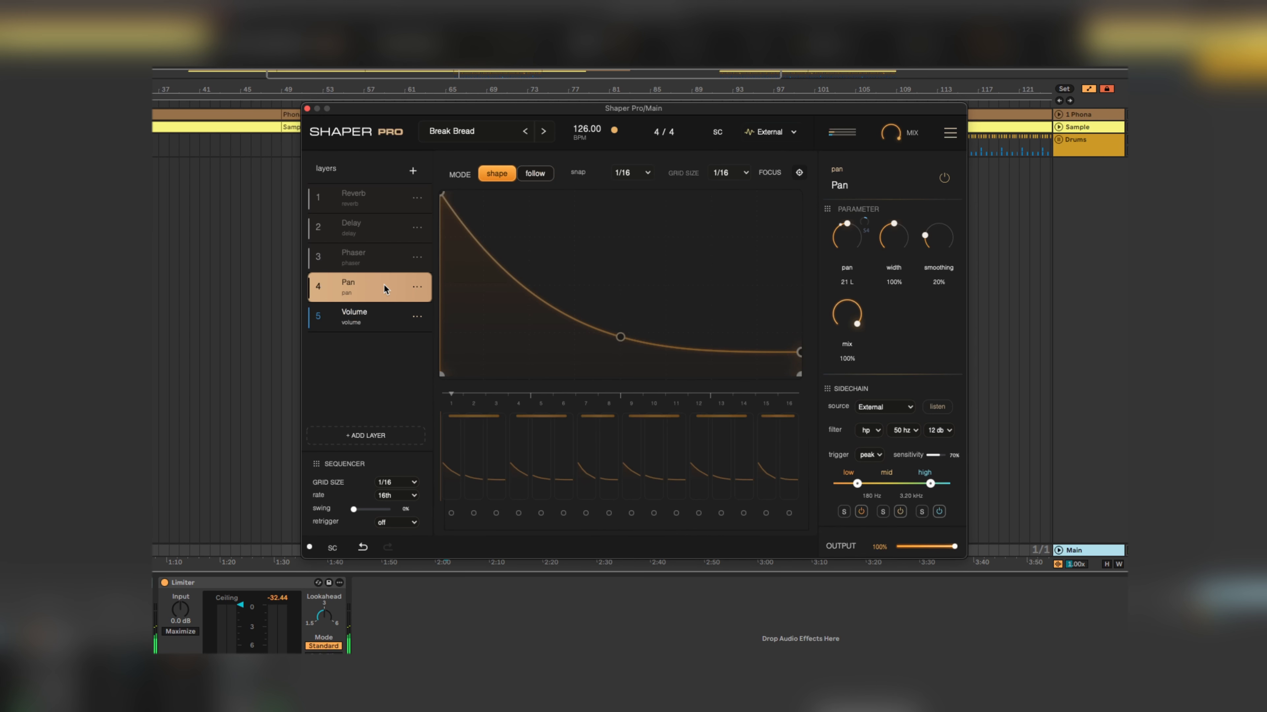
{"action": "left_click", "coordinate": [381, 315]}
{"action": "left_click", "coordinate": [379, 288]}
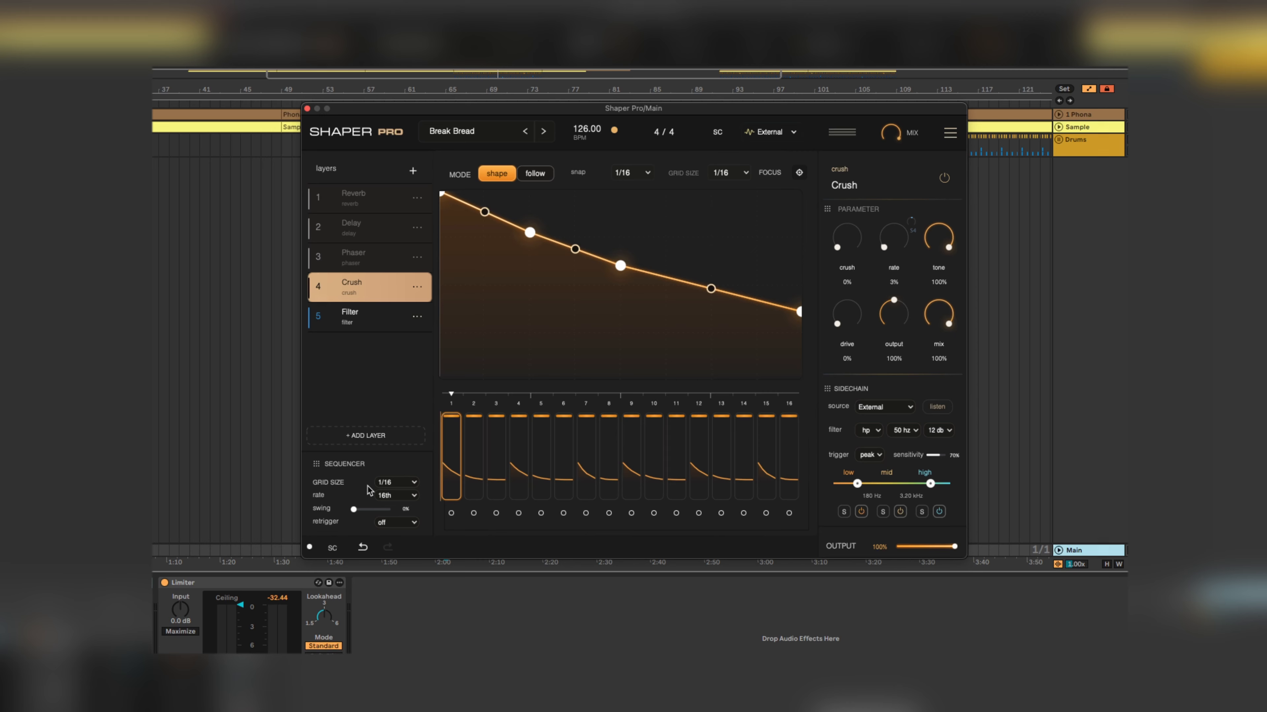
- Set the Crush layer's sequencer grid size to 1/1
{"action": "left_click", "coordinate": [399, 482]}
{"action": "left_click", "coordinate": [402, 481]}
{"action": "left_click", "coordinate": [407, 482]}
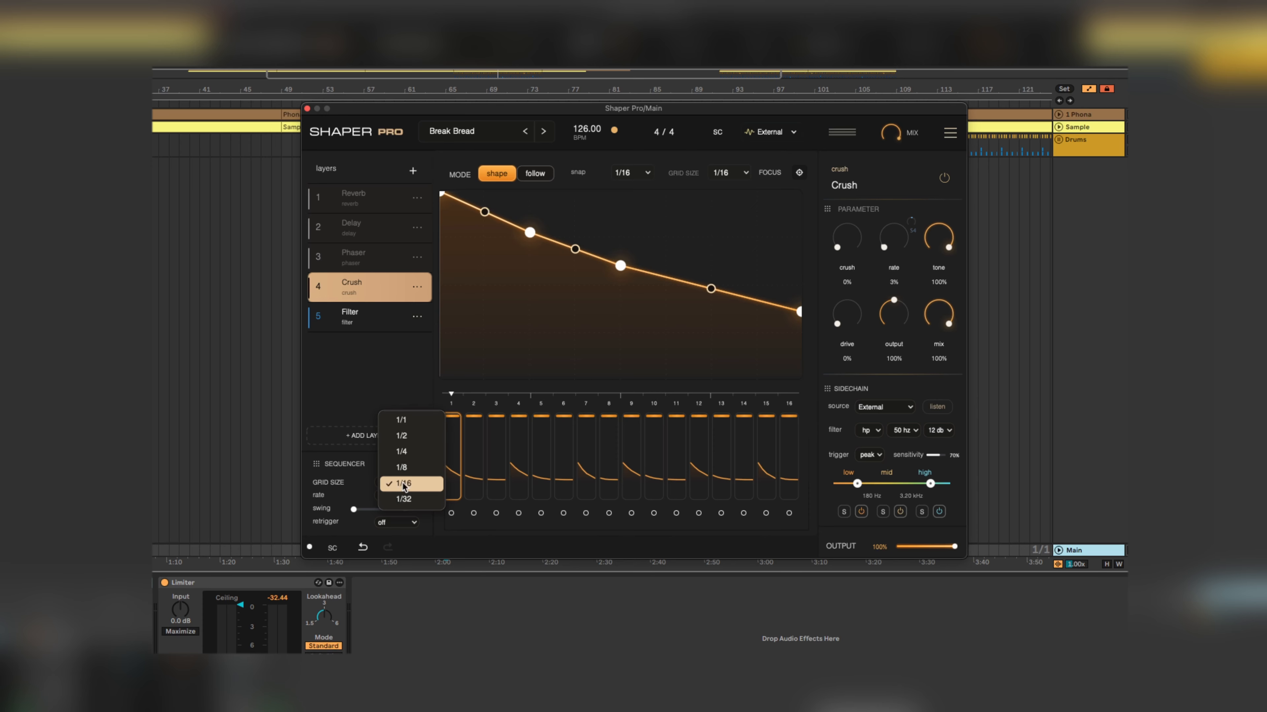
{"action": "left_click", "coordinate": [421, 447]}
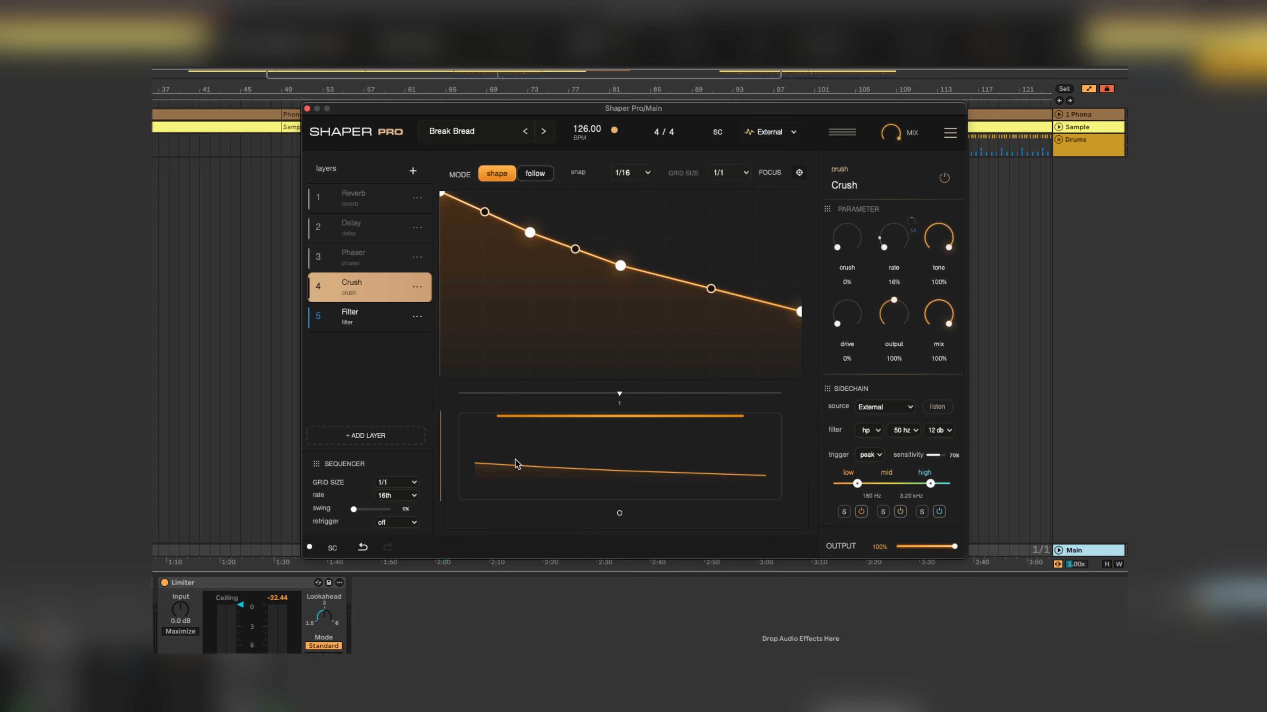
- Reshape the Crush curve into a slow exponential rise by lowering its start, removing the middle points and bending the line
{"action": "left_click_drag", "start_coordinate": [442, 195], "coordinate": [441, 374]}
{"action": "double_click", "coordinate": [622, 263]}
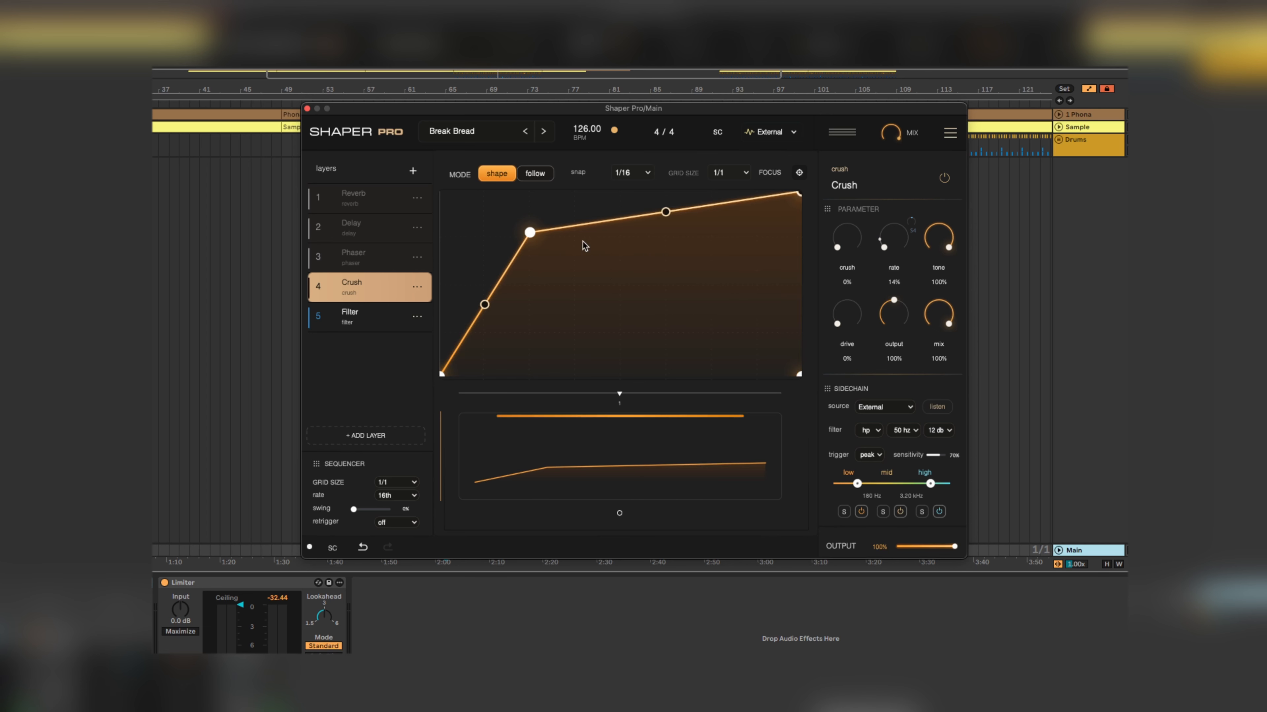
{"action": "double_click", "coordinate": [530, 233]}
{"action": "left_click_drag", "start_coordinate": [623, 286], "coordinate": [626, 319]}
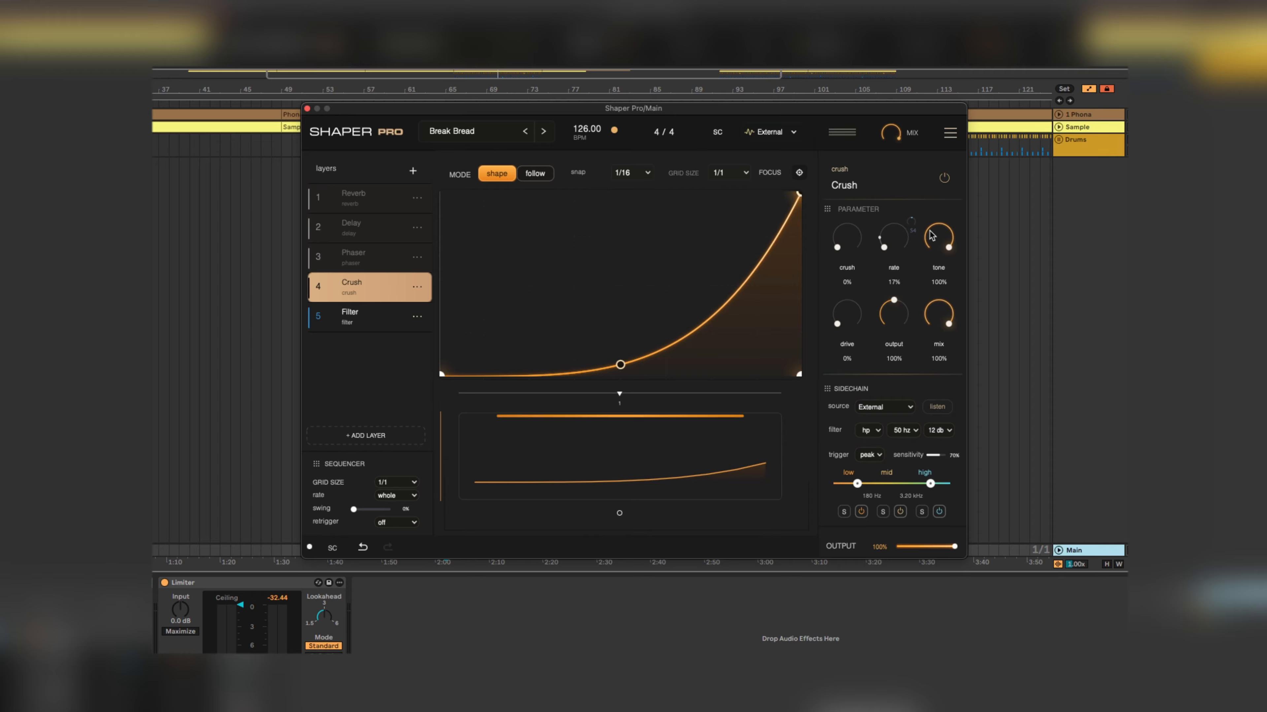
- Start playback, set the Crush layer's crush amount to 5% and adjust its rate
{"action": "key", "text": "space"}
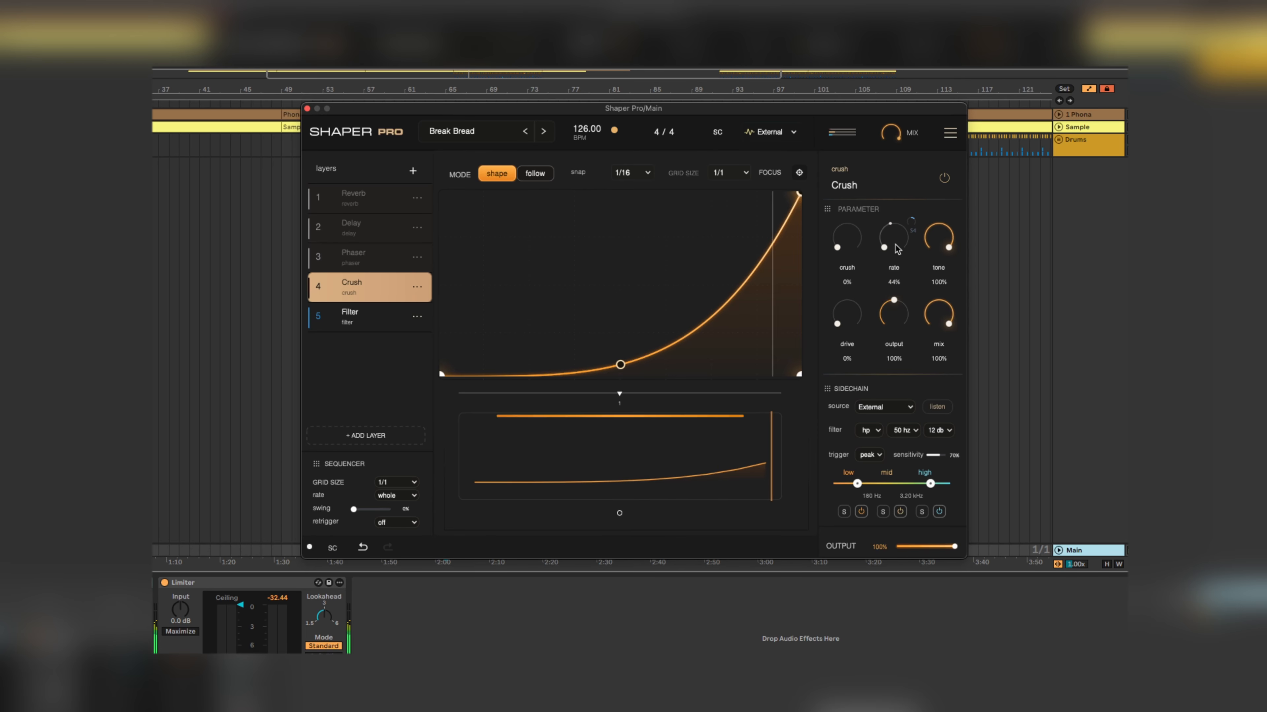
{"action": "left_click_drag", "start_coordinate": [859, 236], "coordinate": [863, 228]}
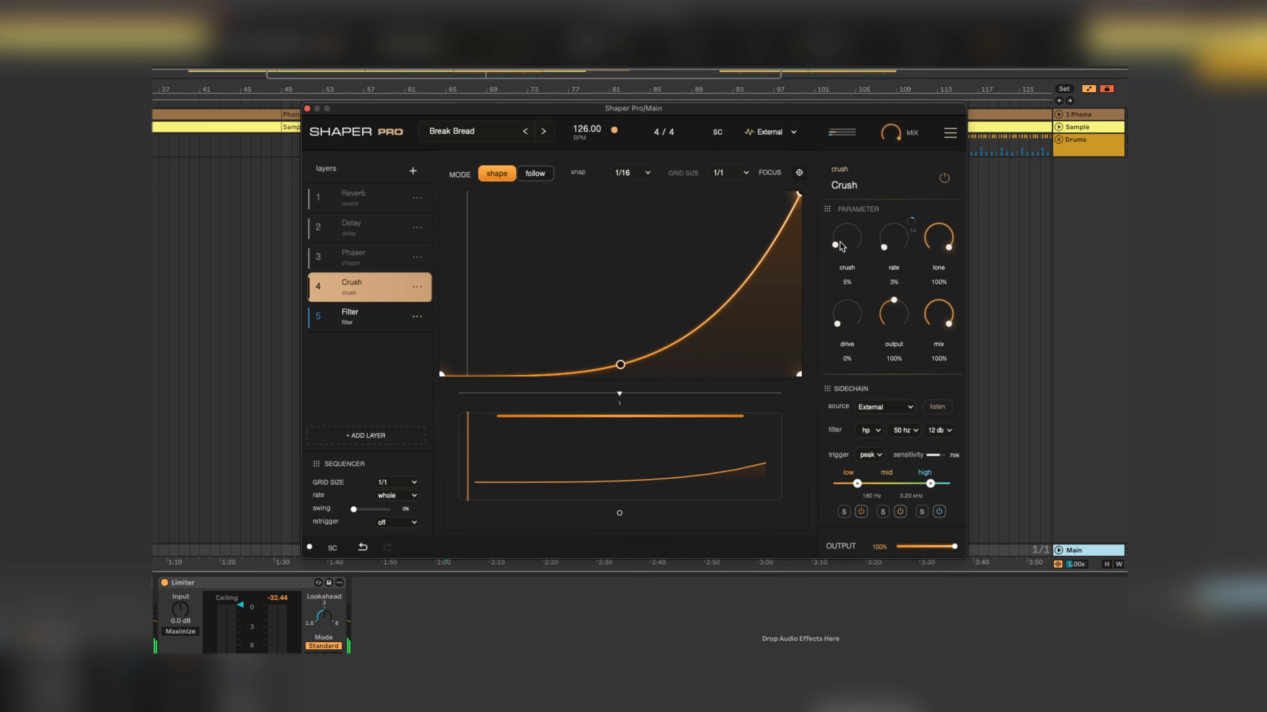
{"action": "left_click_drag", "start_coordinate": [890, 236], "coordinate": [887, 232]}
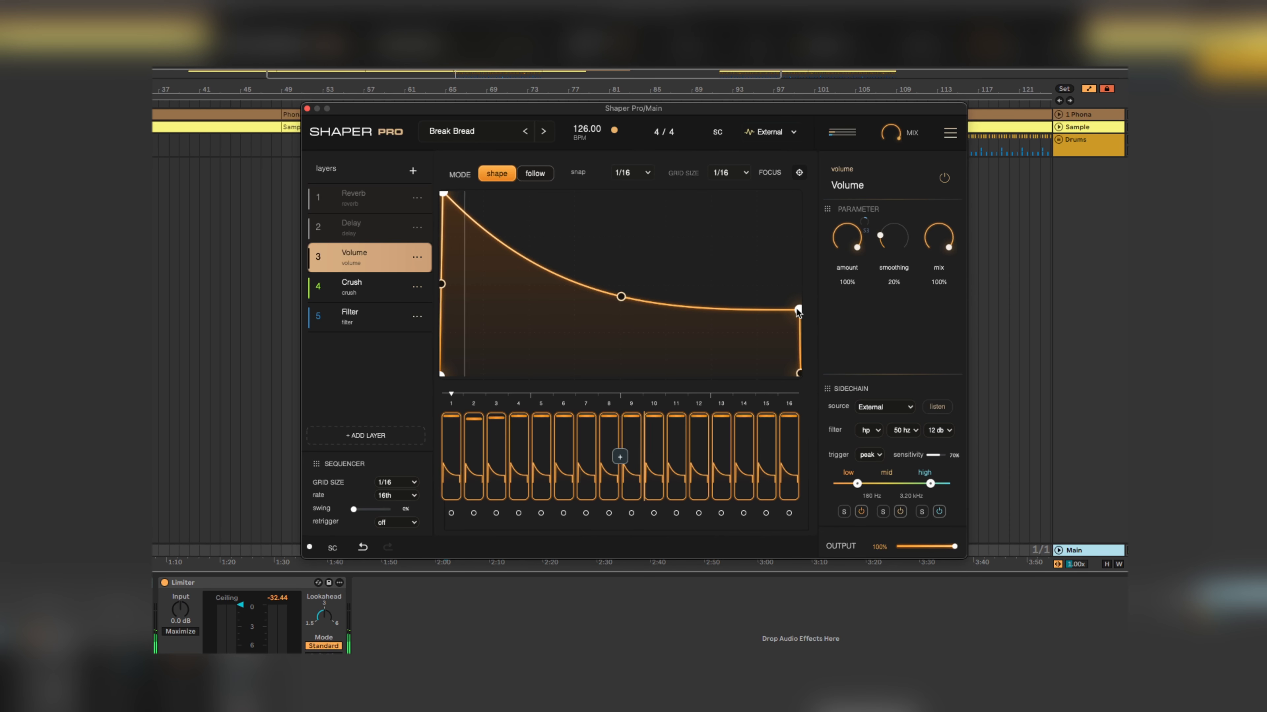
- Lower the end point of the layer 3 Volume curve on all 16 steps, set the swing to 22% and play it
{"action": "left_click_drag", "start_coordinate": [802, 312], "coordinate": [807, 344]}
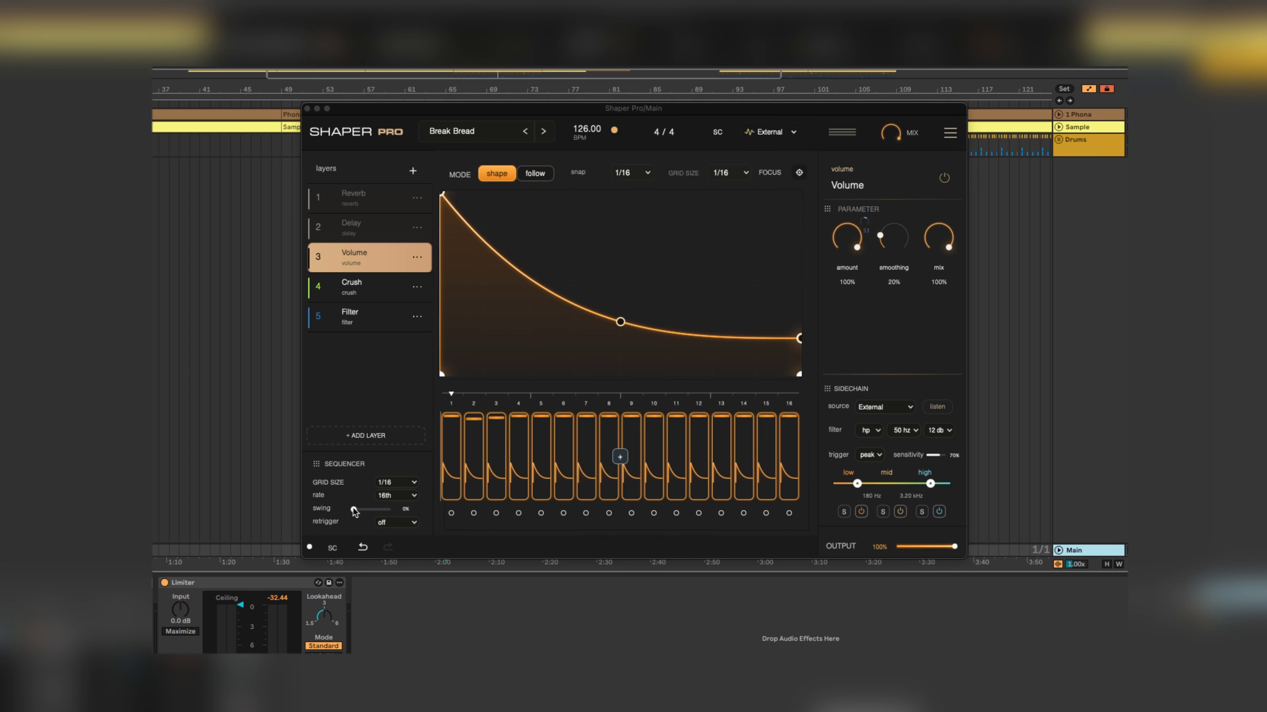
{"action": "left_click_drag", "start_coordinate": [352, 508], "coordinate": [354, 509]}
{"action": "key", "text": "space"}
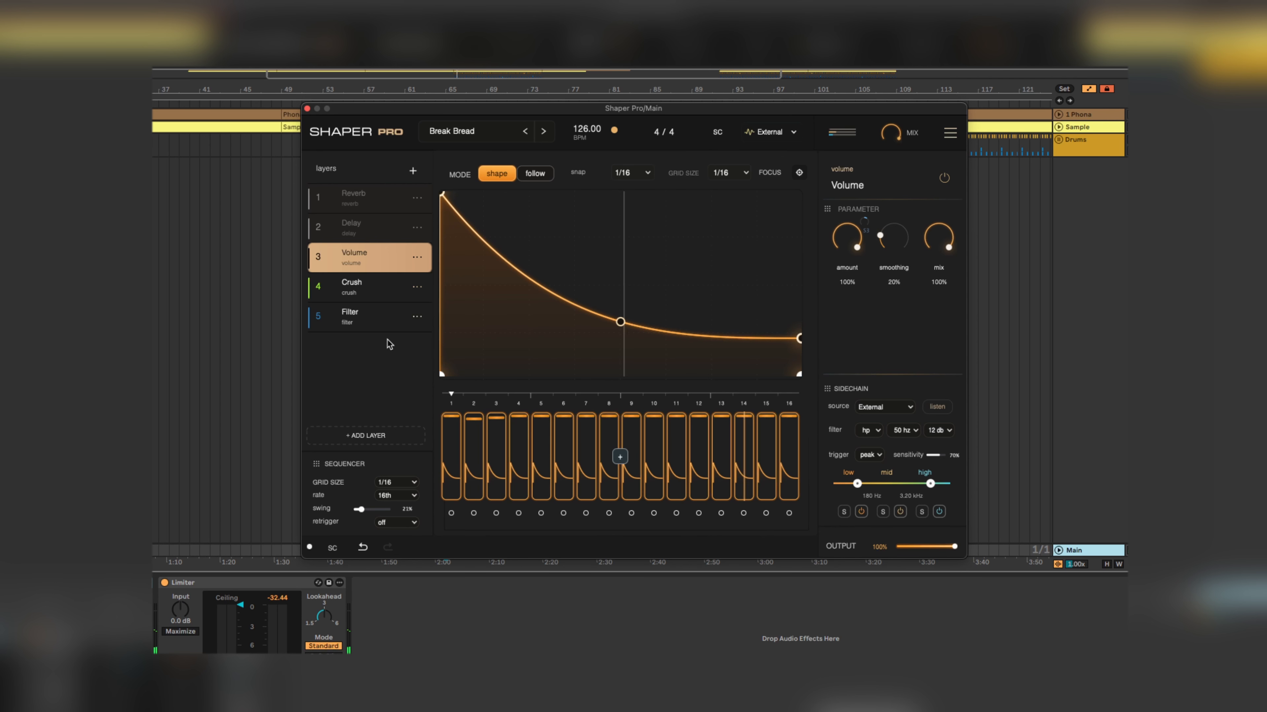
- Check the Filter and Crush layers, return to Volume and lower the sidechain's high crossover to 1.99 kHz
{"action": "left_click", "coordinate": [371, 313]}
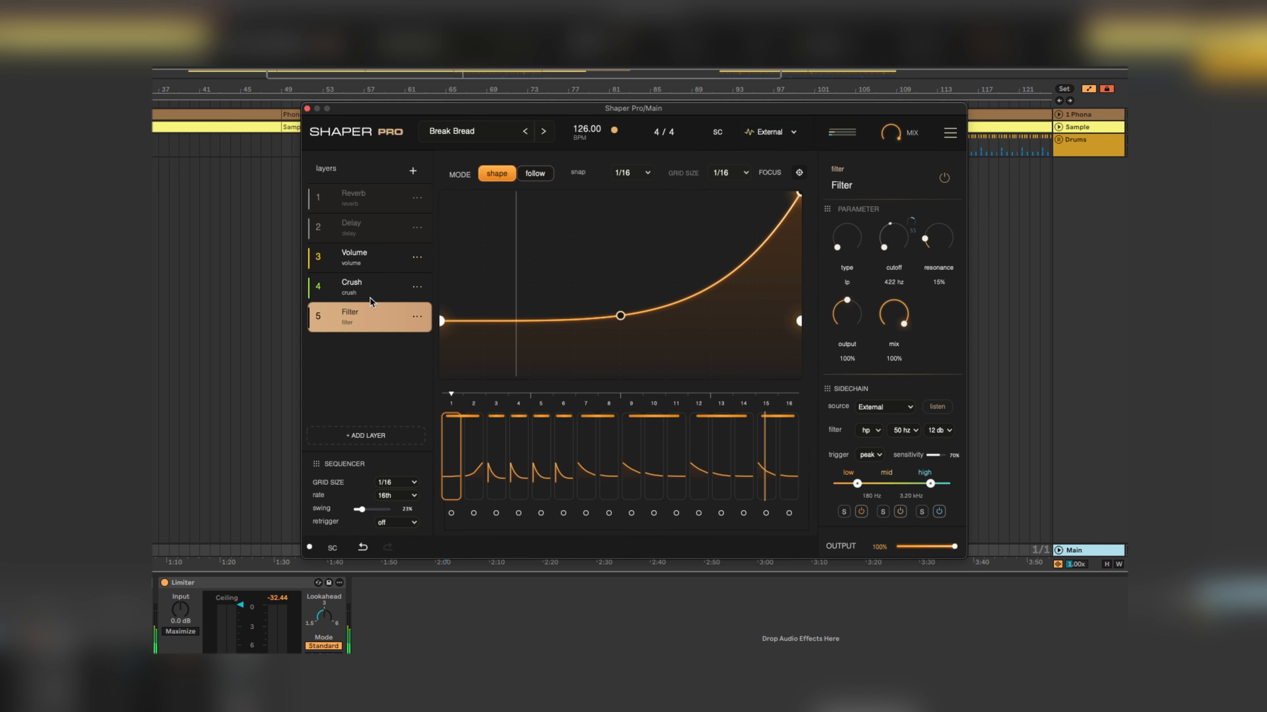
{"action": "left_click", "coordinate": [369, 287]}
{"action": "left_click", "coordinate": [366, 257]}
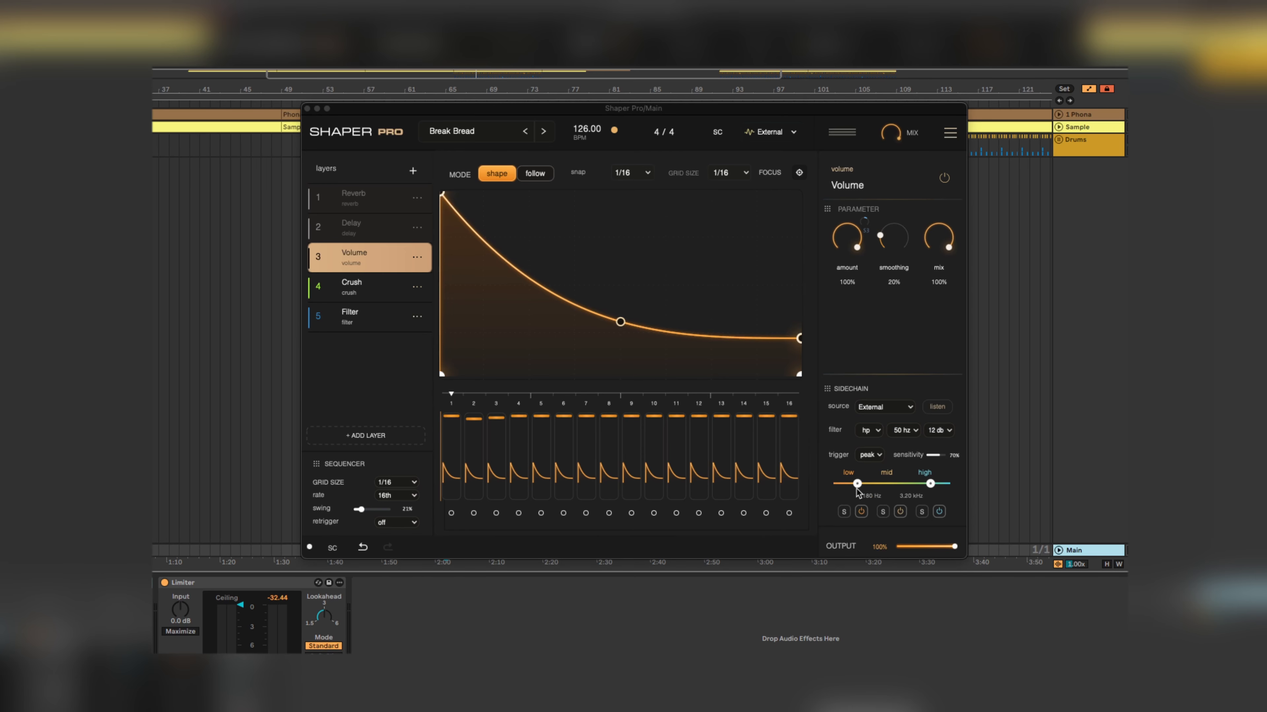
{"action": "left_click_drag", "start_coordinate": [926, 487], "coordinate": [919, 485]}
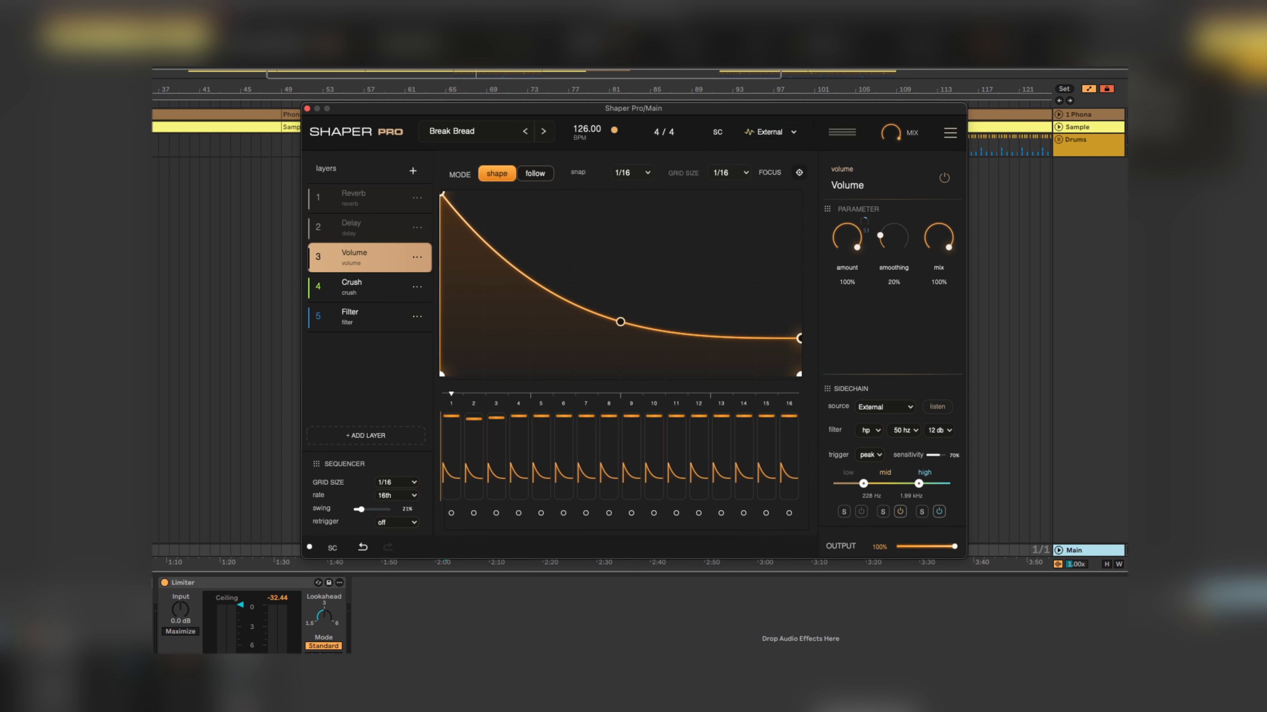
- Set the playback start between bars 33 and 41 and examine the plugin's Restart Grid On Play option
{"action": "scroll", "coordinate": [175, 162], "scroll_direction": "down", "scroll_amount": 4}
{"action": "scroll", "coordinate": [160, 158], "scroll_direction": "left", "scroll_amount": 4}
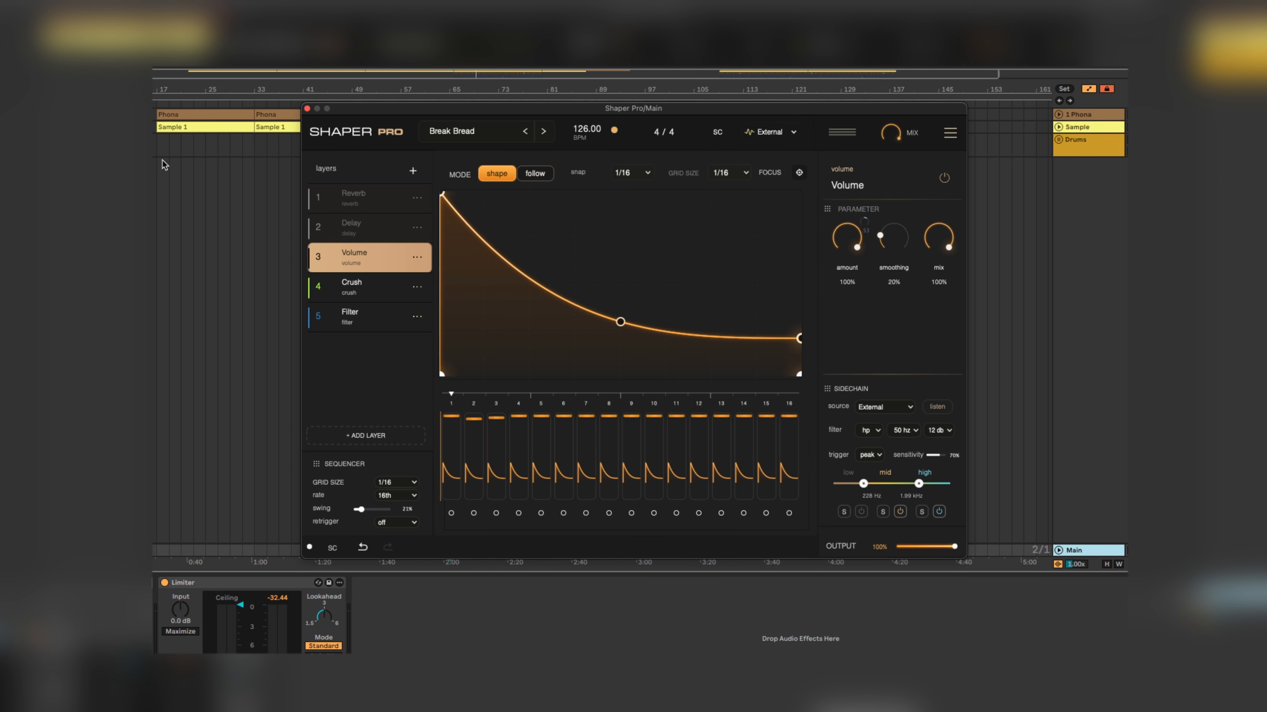
{"action": "scroll", "coordinate": [171, 172], "scroll_direction": "down", "scroll_amount": 2}
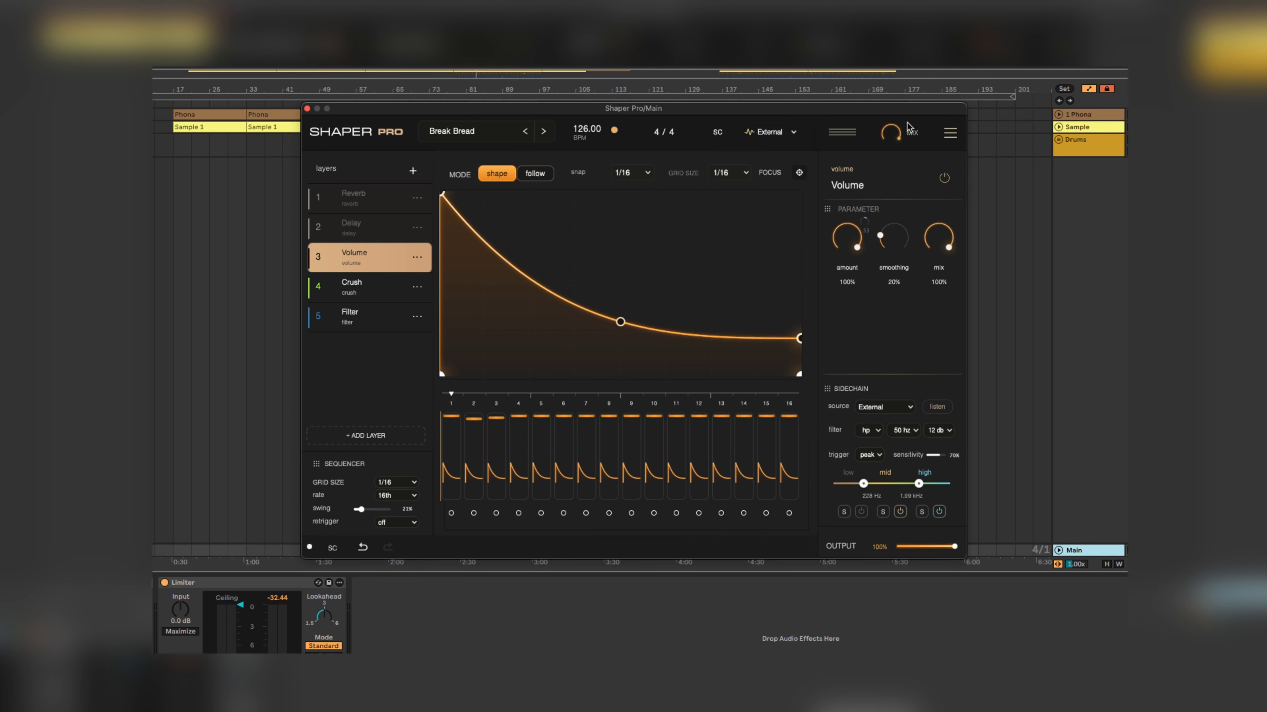
{"action": "left_click", "coordinate": [951, 137]}
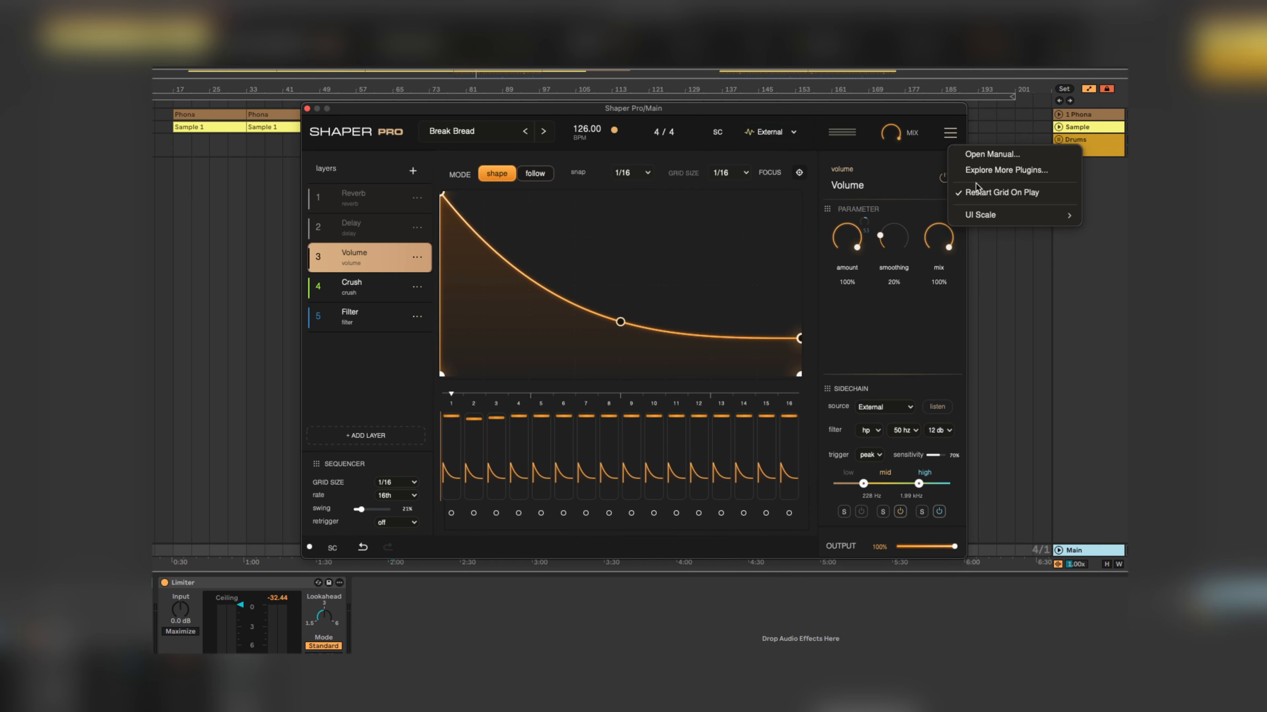
{"action": "left_click", "coordinate": [903, 164]}
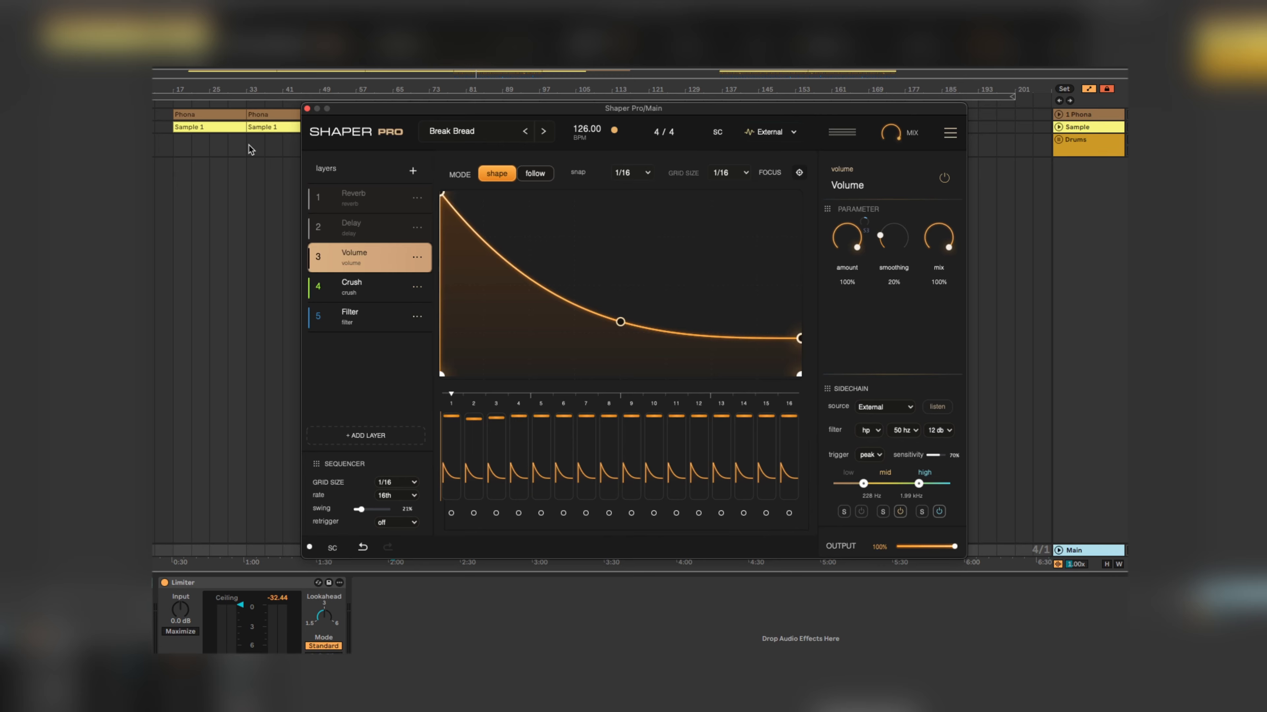
{"action": "left_click", "coordinate": [264, 144]}
{"action": "left_click", "coordinate": [950, 132]}
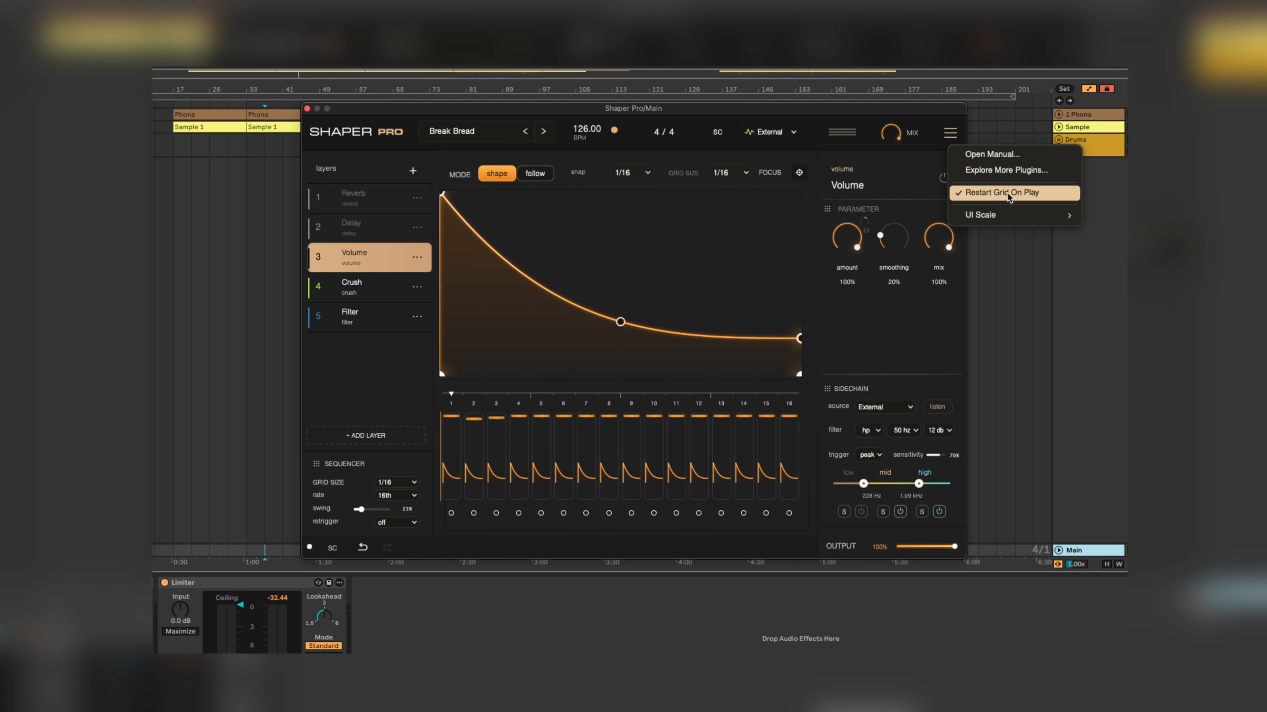
{"action": "left_click", "coordinate": [917, 160]}
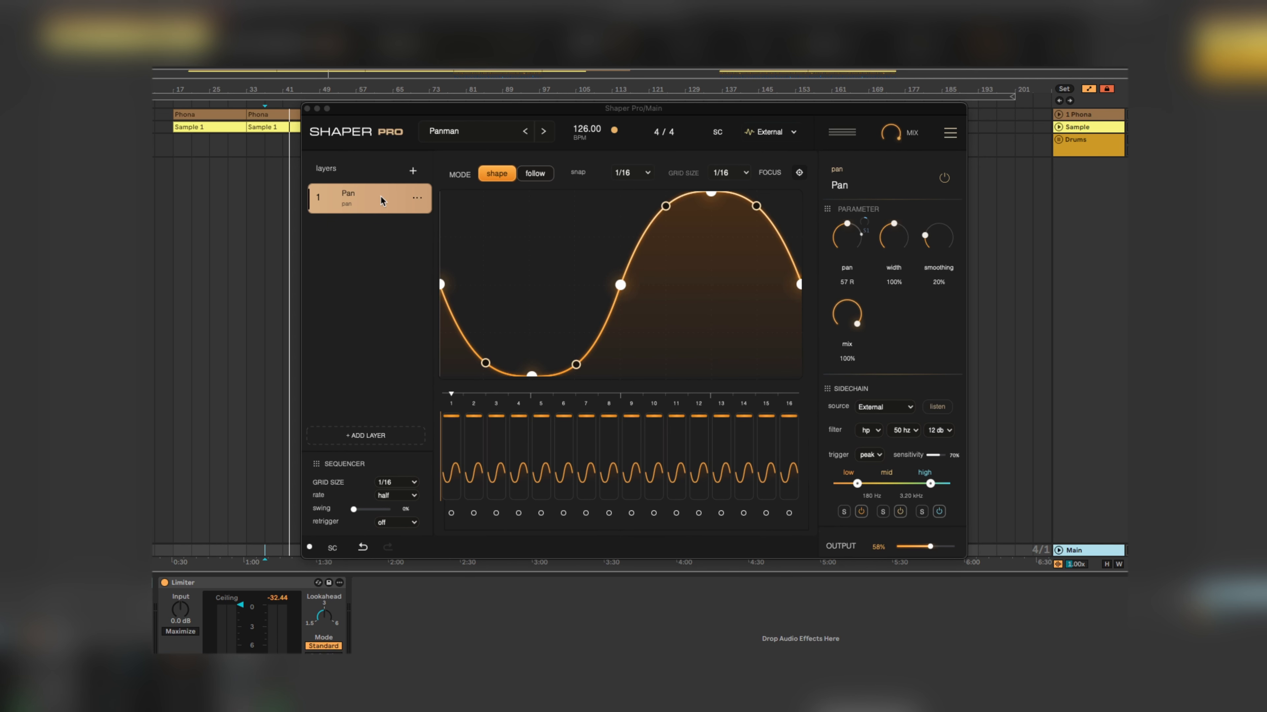
- Keep the Pan (1) modulator on the pan parameter in both directions, start playback and lower the output to 40%
{"action": "right_click", "coordinate": [847, 241]}
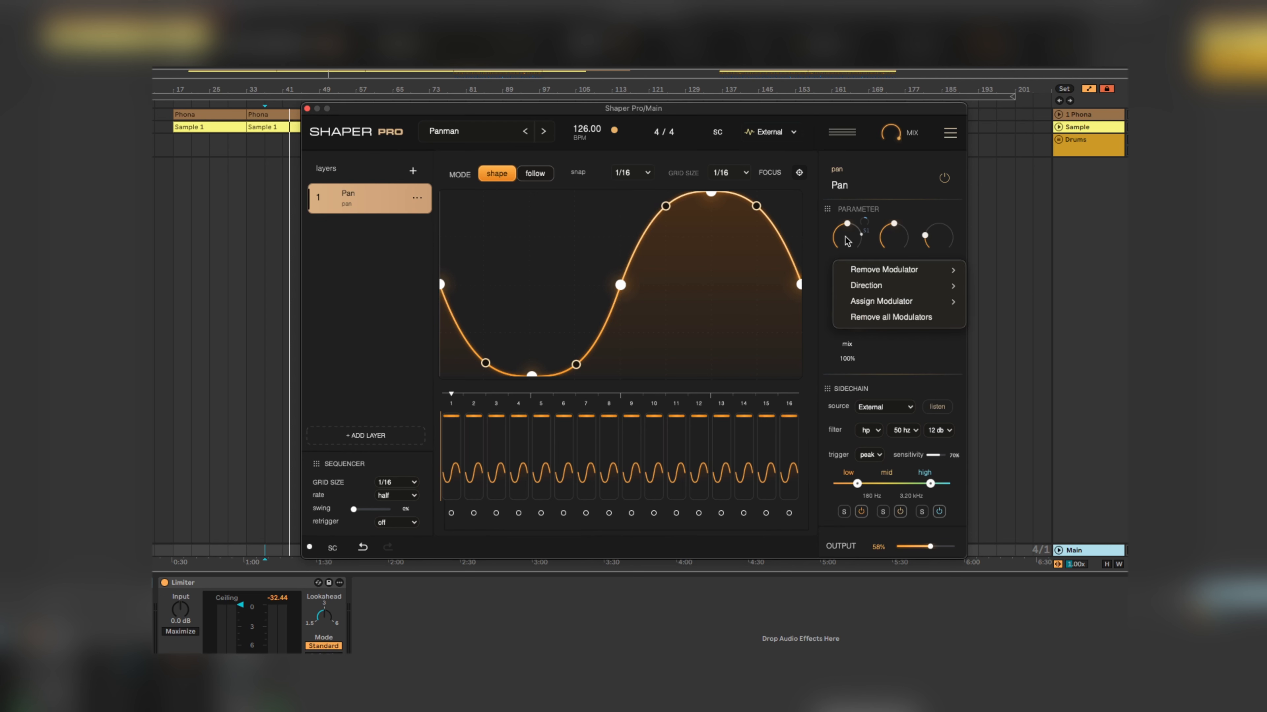
{"action": "mouse_move", "coordinate": [871, 296]}
{"action": "mouse_move", "coordinate": [1008, 286]}
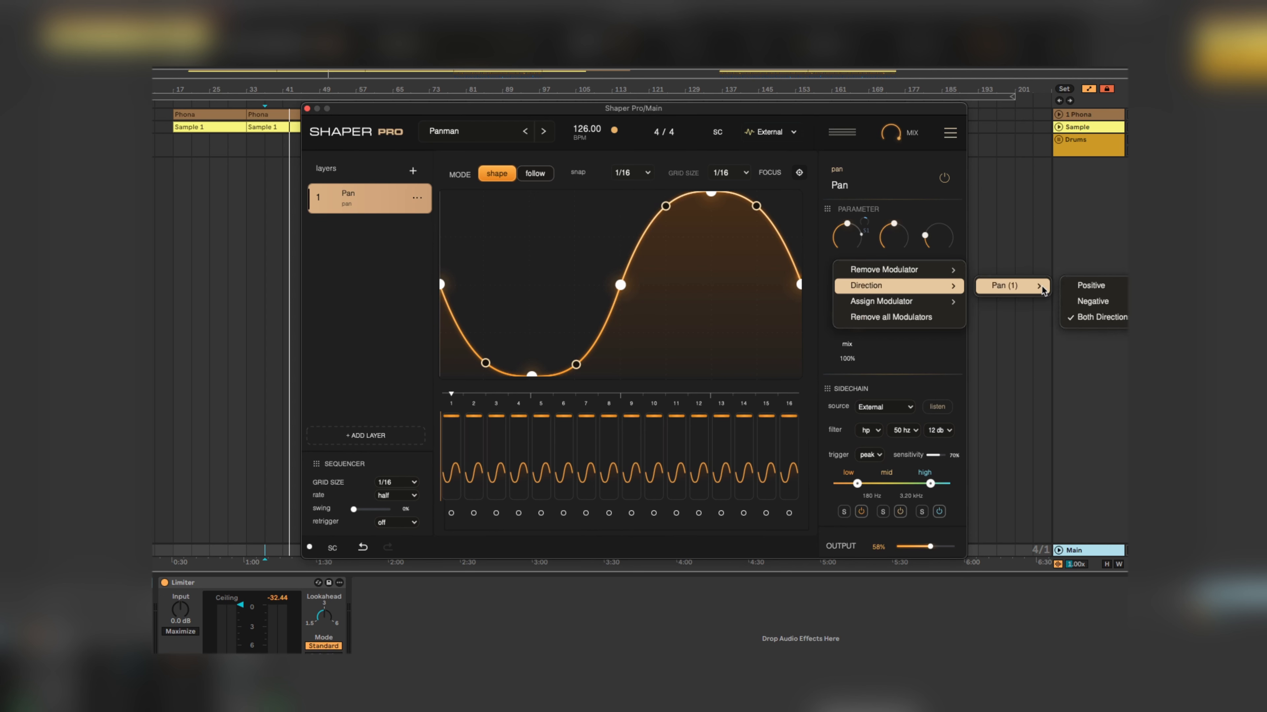
{"action": "left_click", "coordinate": [1100, 319]}
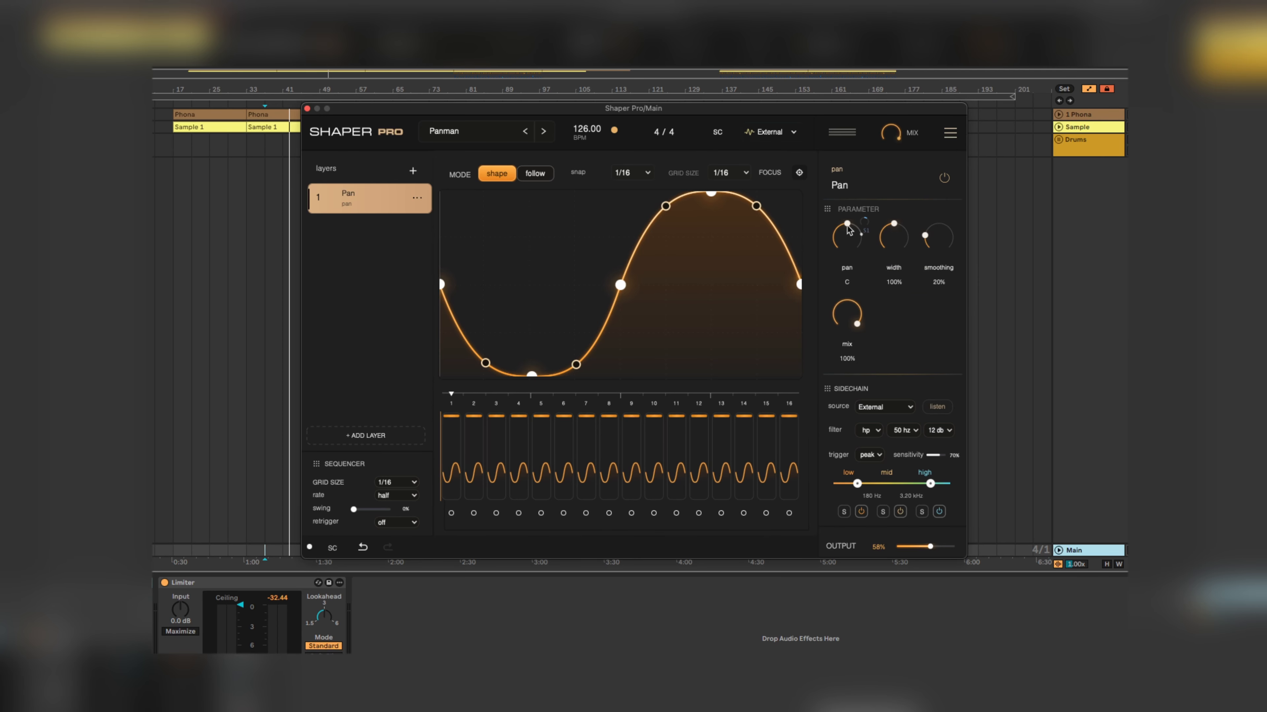
{"action": "key", "text": "space"}
{"action": "left_click_drag", "start_coordinate": [915, 550], "coordinate": [920, 550]}
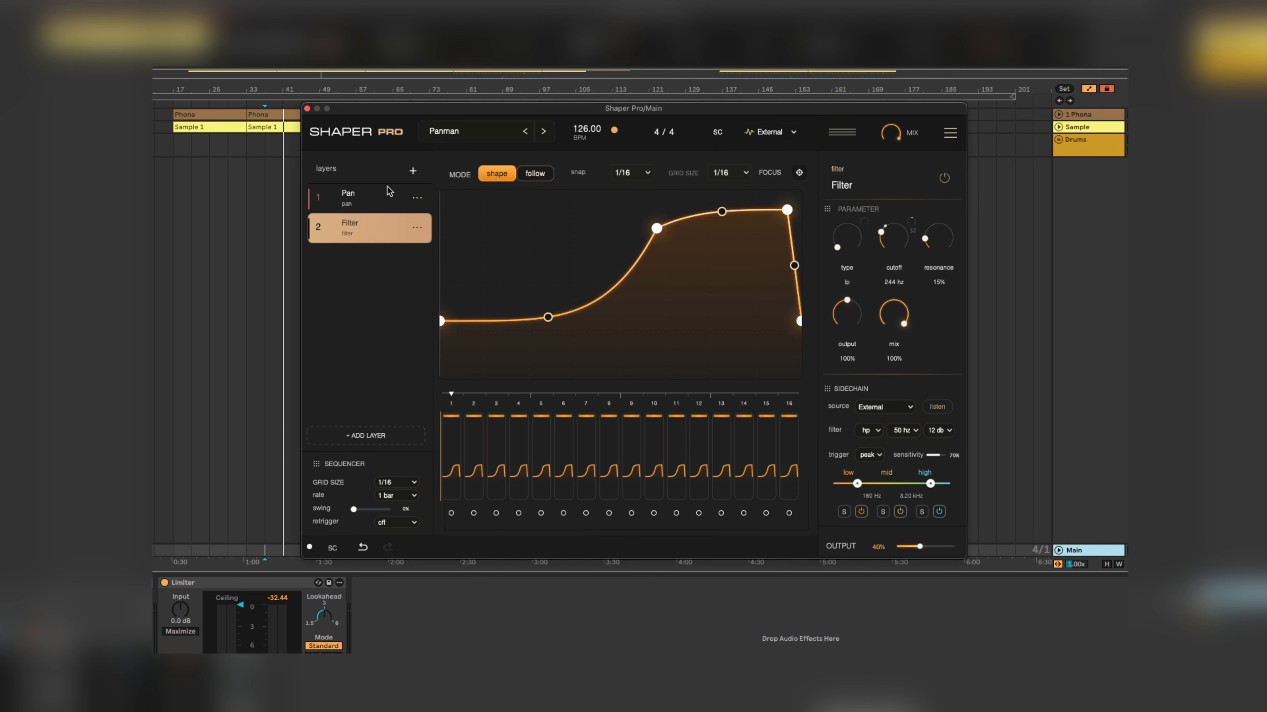
- Compare the curves, sequencer steps and parameters of the Pan, Filter, Volume and Resonator layers
{"action": "left_click", "coordinate": [381, 211]}
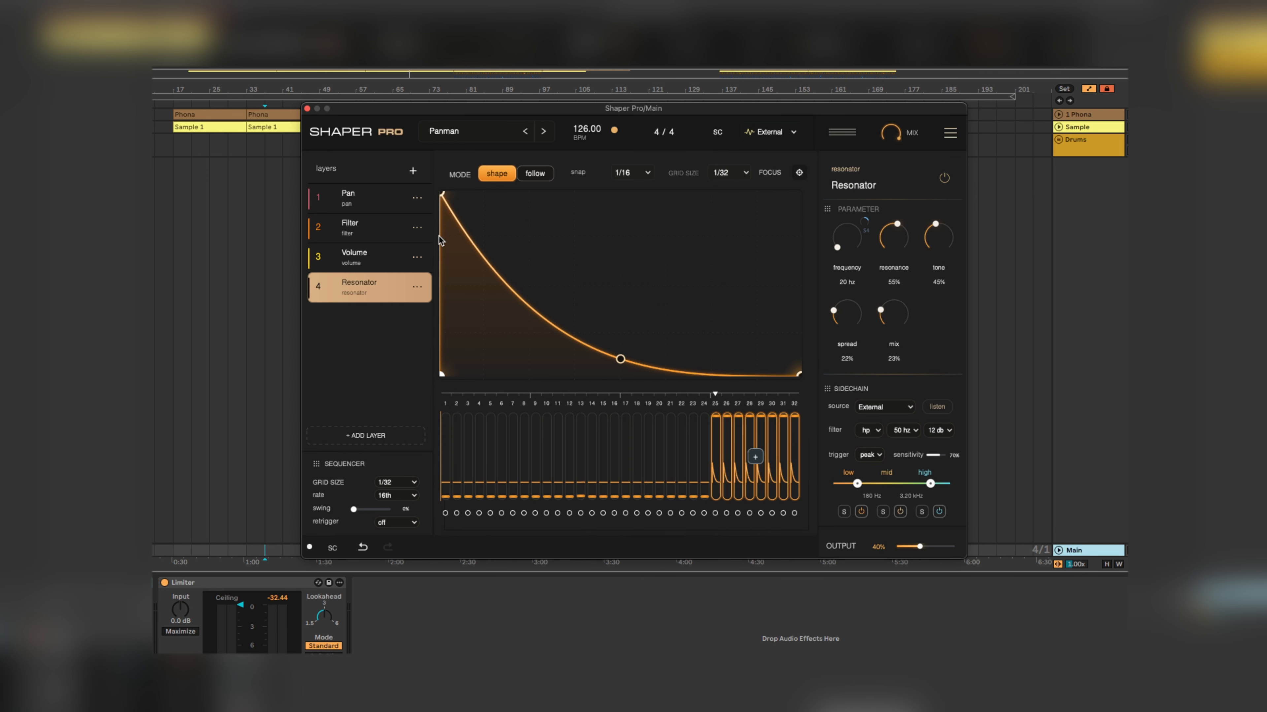
{"action": "left_click", "coordinate": [367, 210]}
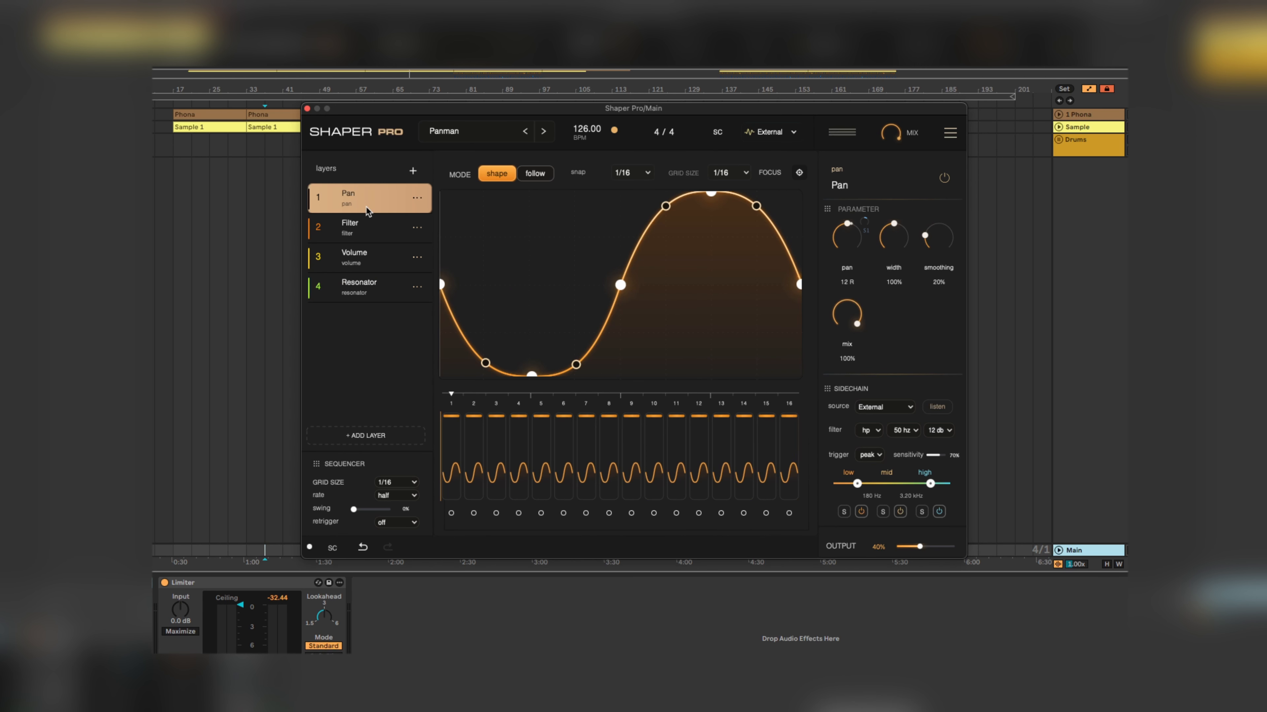
{"action": "left_click", "coordinate": [356, 232]}
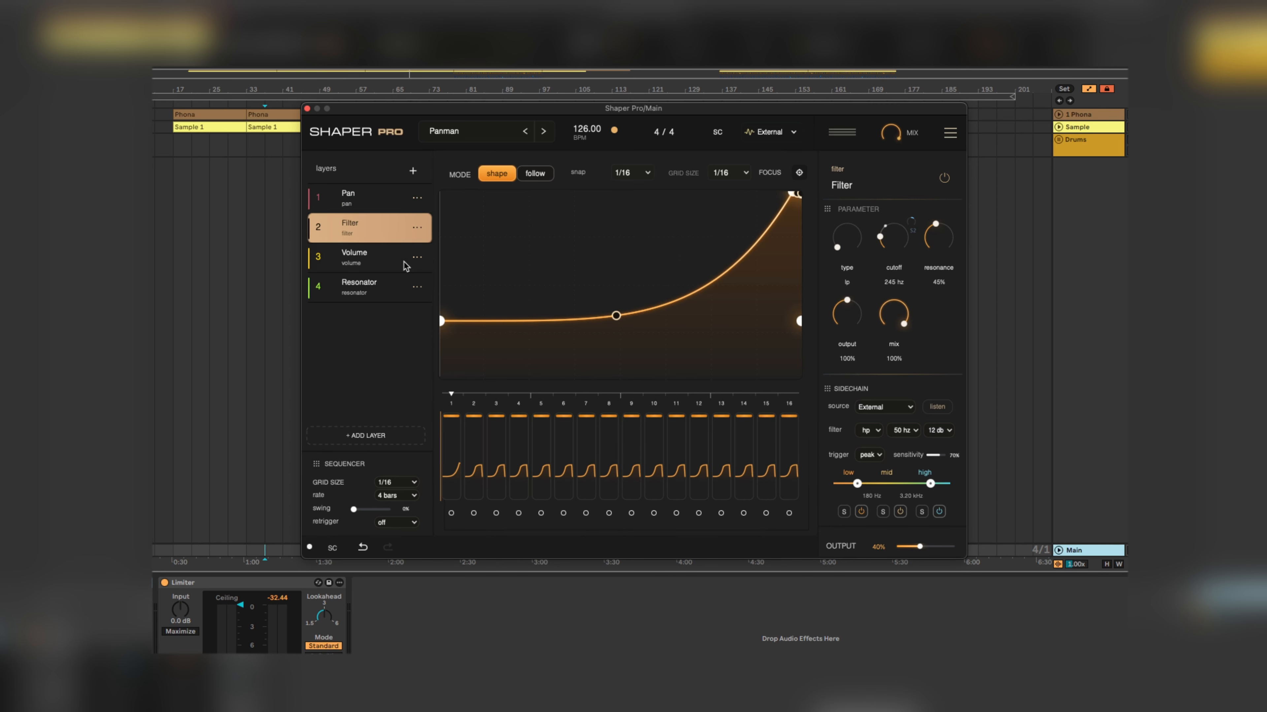
{"action": "left_click", "coordinate": [387, 260]}
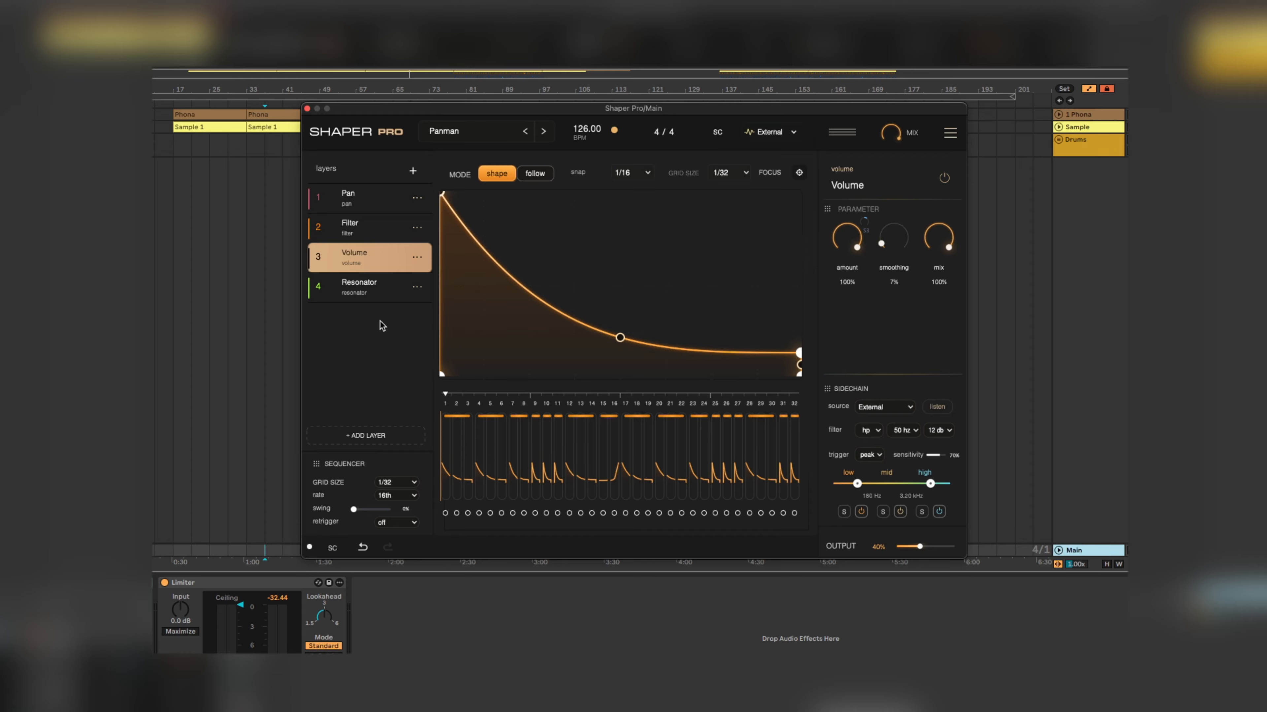
{"action": "left_click", "coordinate": [379, 292]}
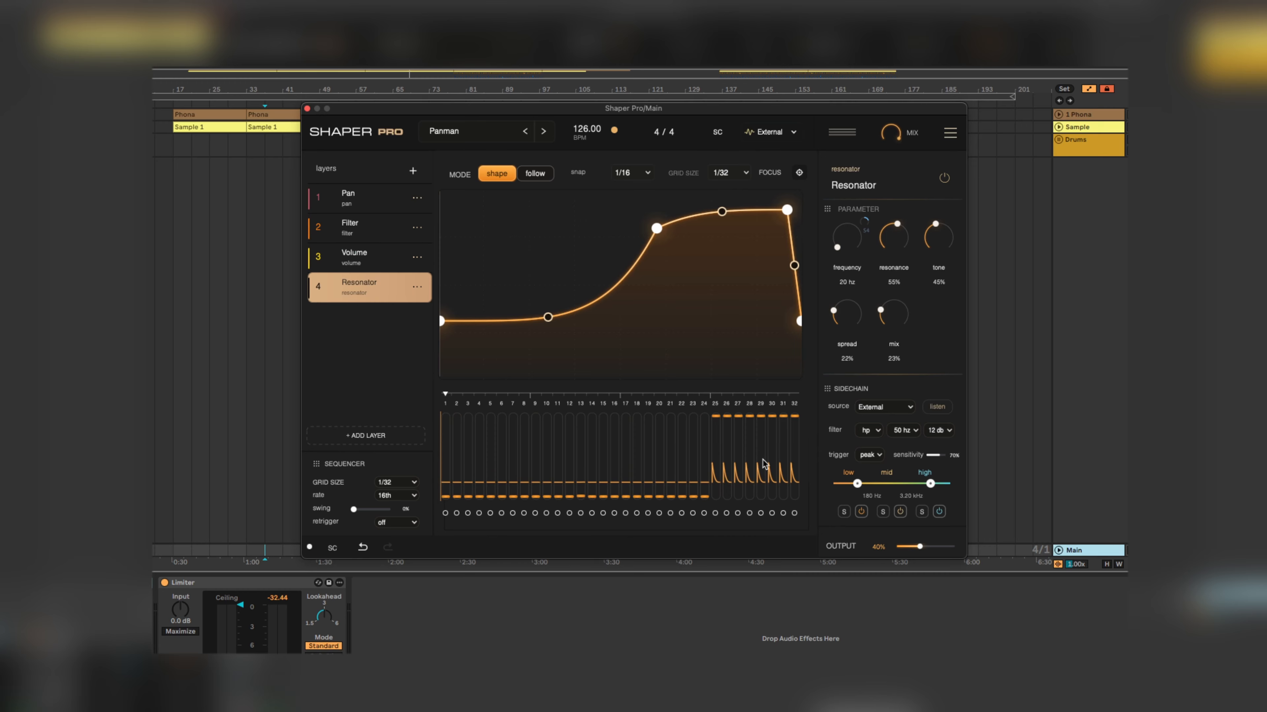
{"action": "left_click", "coordinate": [381, 241]}
{"action": "left_click", "coordinate": [378, 257]}
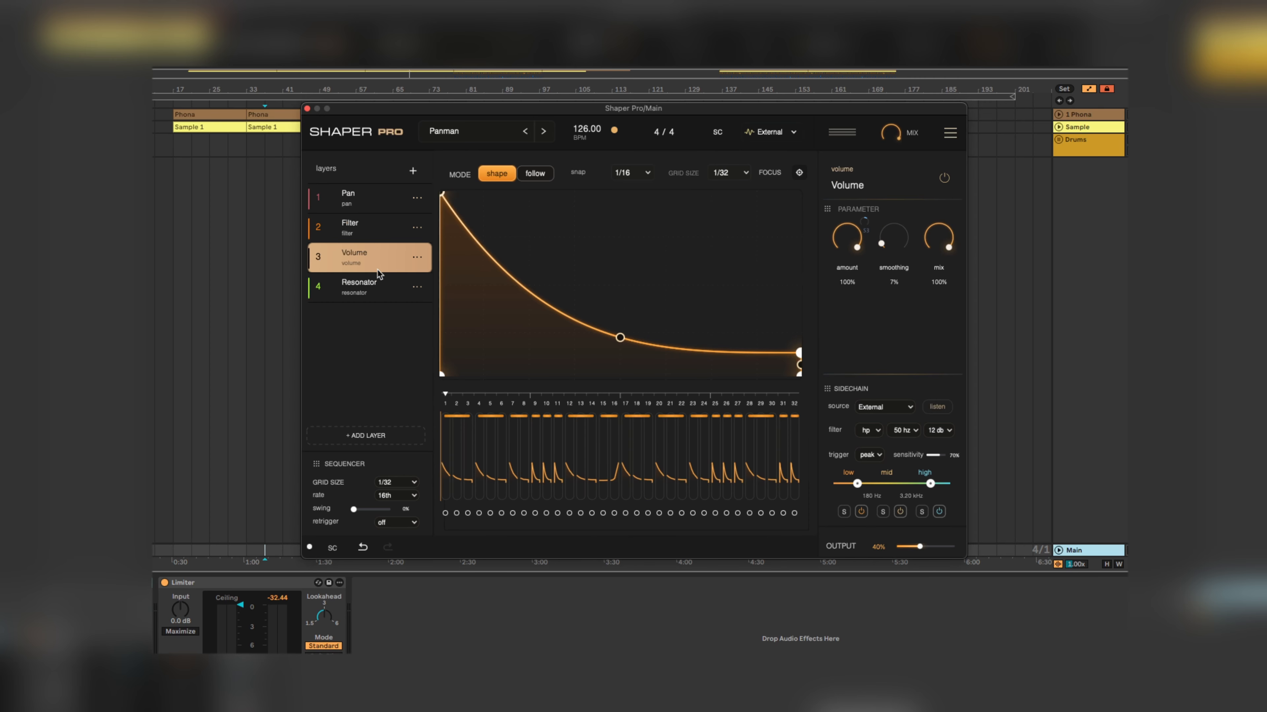
{"action": "left_click", "coordinate": [378, 287]}
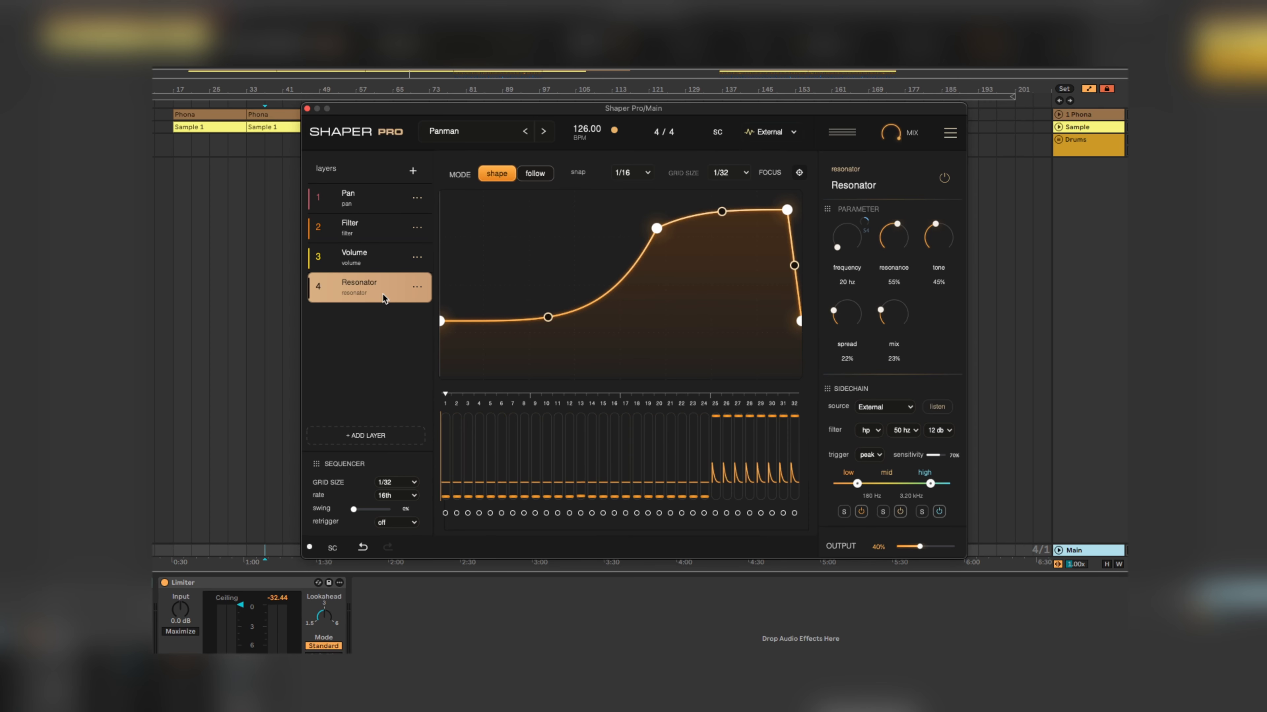
{"action": "left_click", "coordinate": [385, 255]}
- Play the song and examine how the Resonator, Filter and Pan layers run through their steps
{"action": "key", "text": "space"}
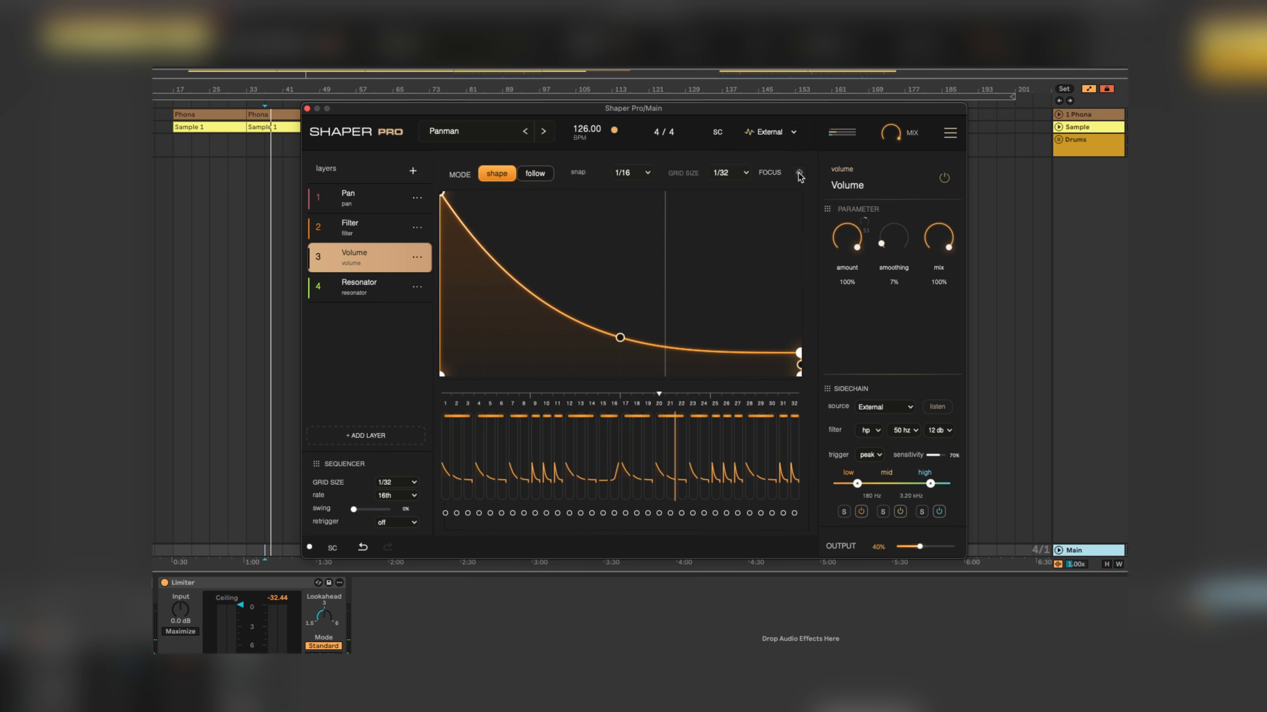
{"action": "left_click", "coordinate": [369, 287]}
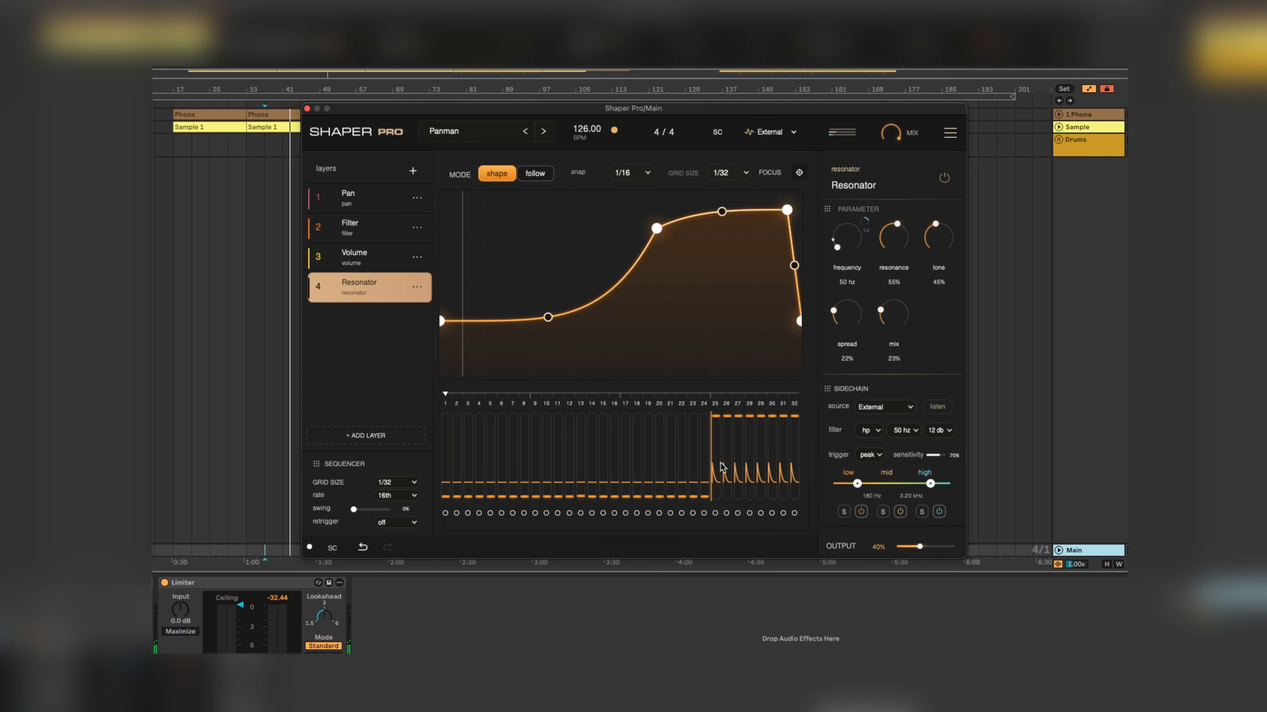
{"action": "left_click", "coordinate": [368, 232]}
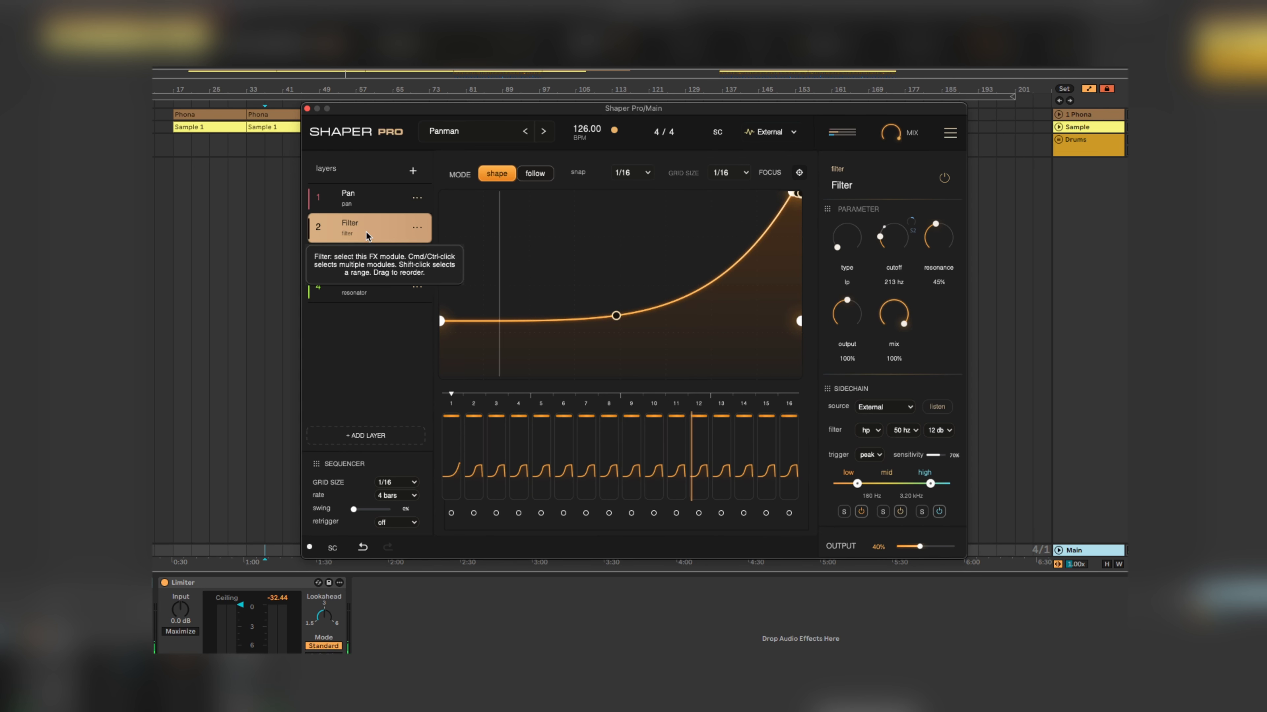
{"action": "left_click", "coordinate": [369, 200]}
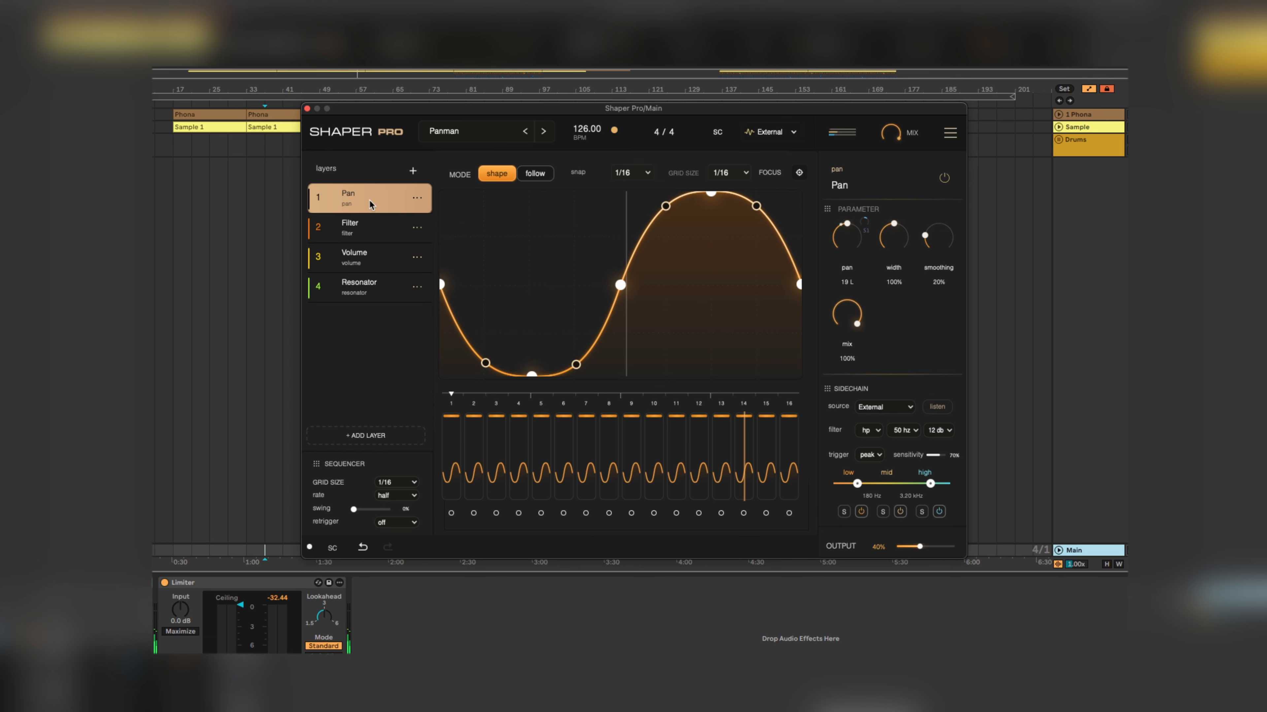
{"action": "left_click", "coordinate": [364, 289]}
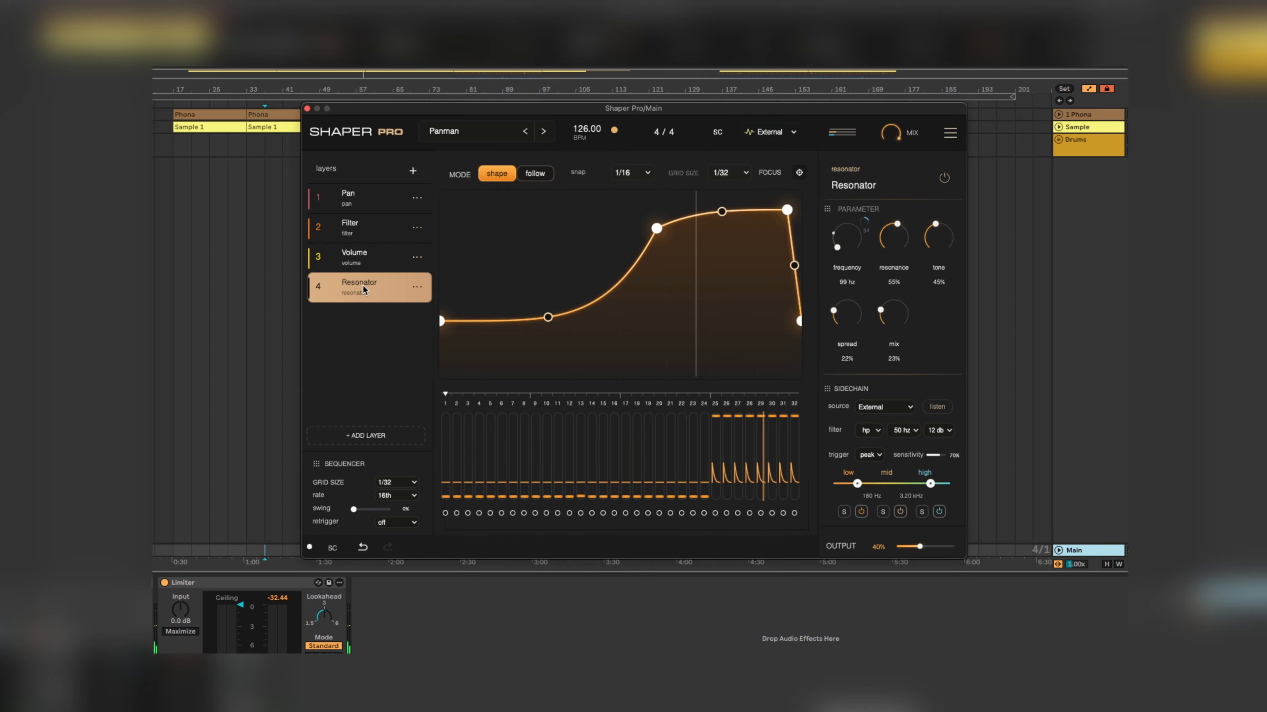
- Set the Volume layer's sequencer rate to 1 bar and its grid size to 1/1
{"action": "left_click", "coordinate": [364, 257]}
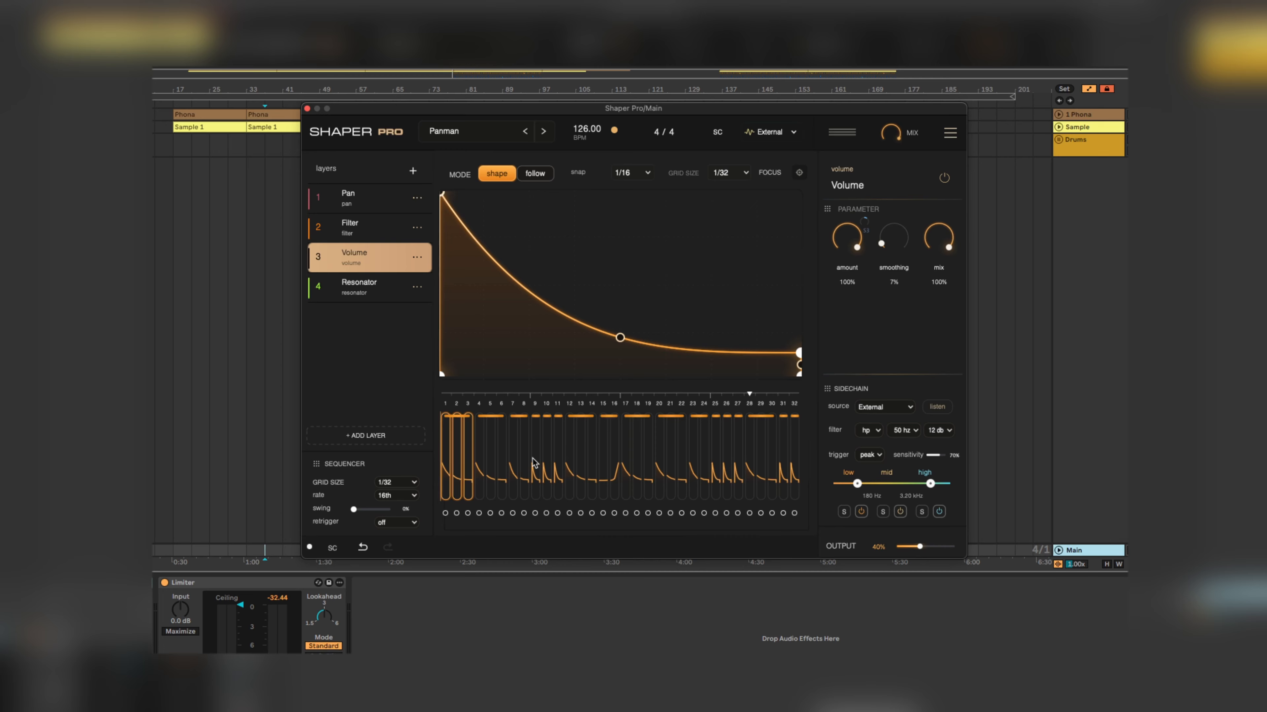
{"action": "left_click", "coordinate": [417, 495]}
{"action": "left_click", "coordinate": [417, 424]}
{"action": "left_click", "coordinate": [404, 482]}
{"action": "left_click", "coordinate": [401, 405]}
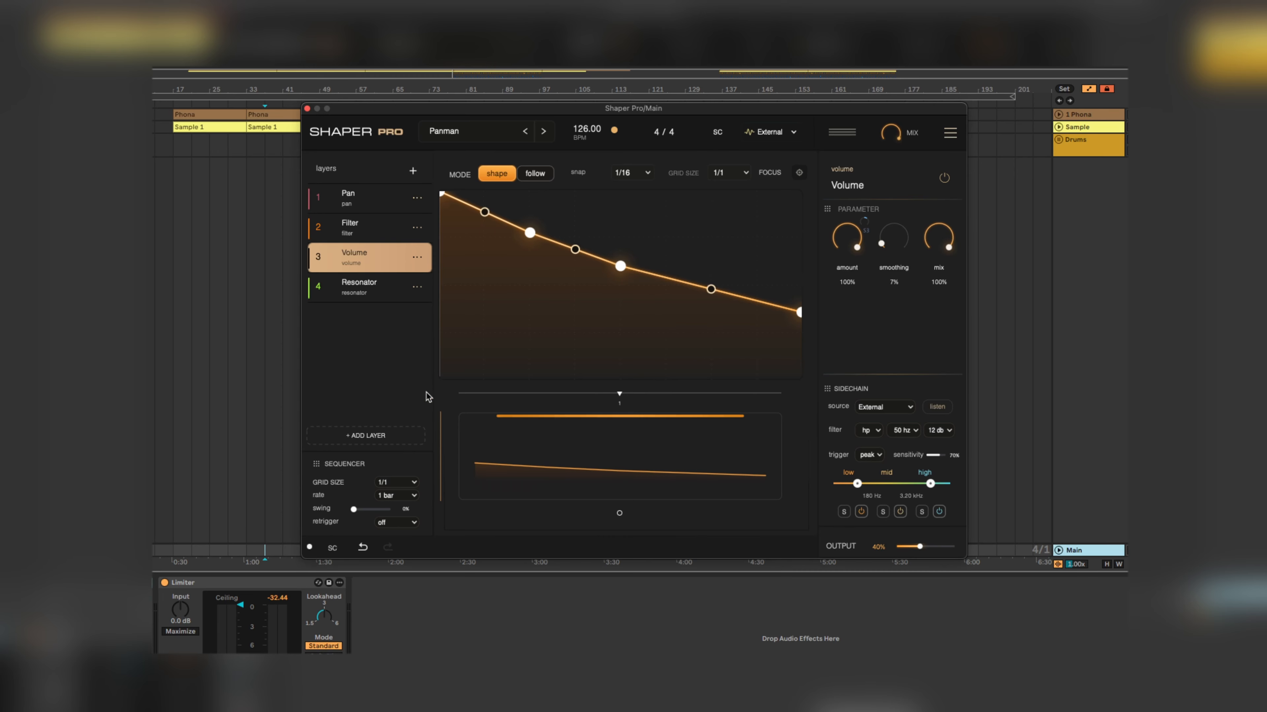
- Add a point to the Volume curve and reshape it into a two-stage rise peaking past the middle, falling to zero at both ends
{"action": "left_click_drag", "start_coordinate": [442, 195], "coordinate": [442, 330]}
{"action": "left_click_drag", "start_coordinate": [620, 266], "coordinate": [659, 238]}
{"action": "right_click", "coordinate": [599, 255]}
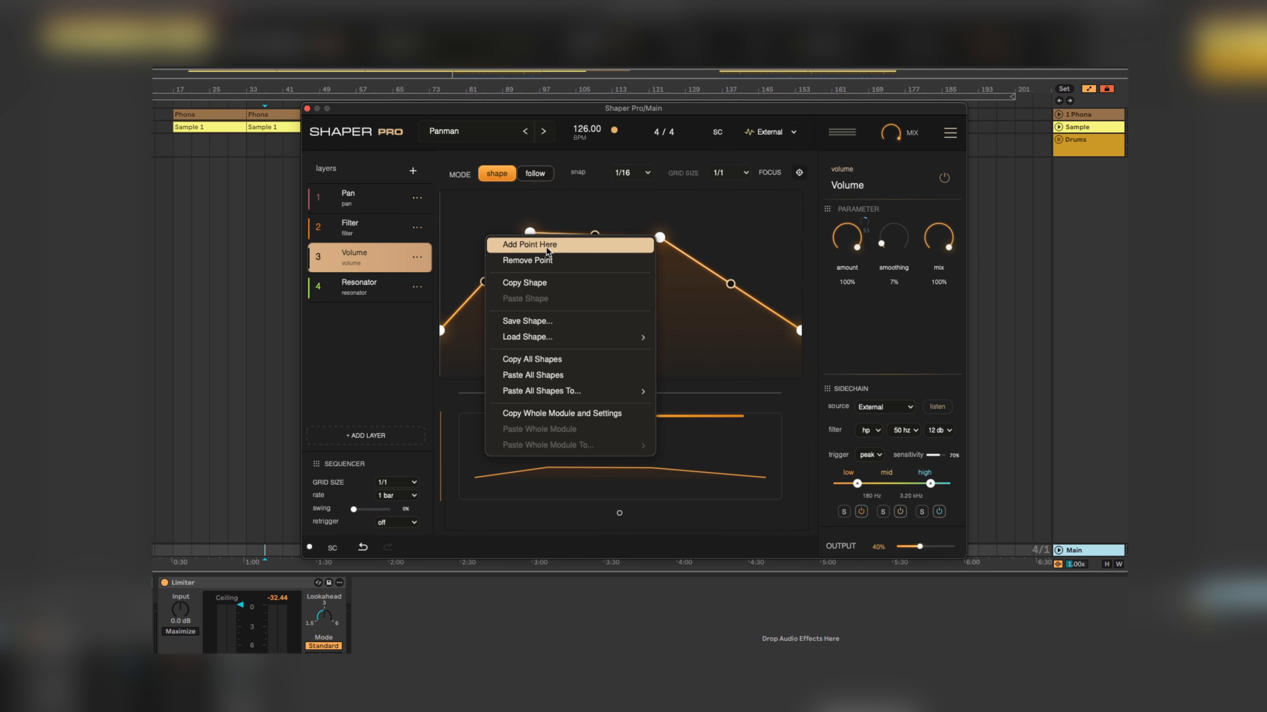
{"action": "left_click", "coordinate": [599, 244]}
{"action": "left_click_drag", "start_coordinate": [596, 235], "coordinate": [779, 252]}
{"action": "left_click_drag", "start_coordinate": [530, 233], "coordinate": [514, 232]}
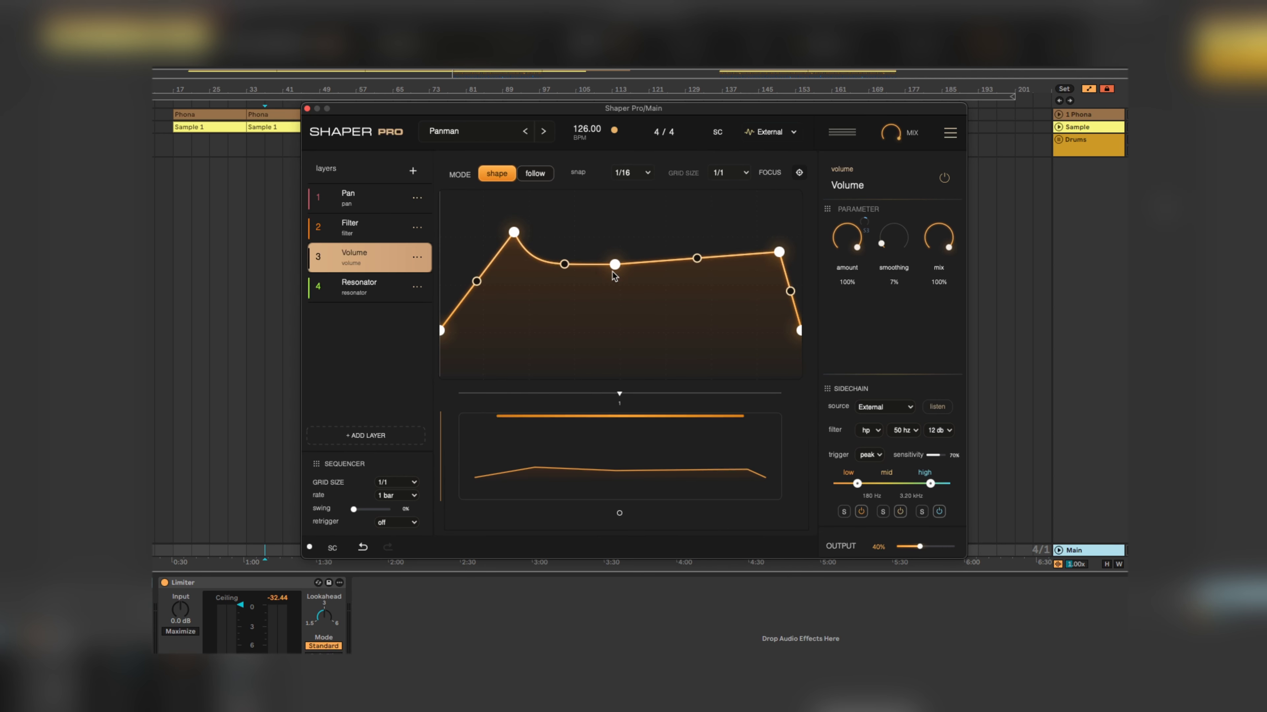
{"action": "left_click_drag", "start_coordinate": [615, 265], "coordinate": [591, 208]}
{"action": "left_click_drag", "start_coordinate": [513, 231], "coordinate": [587, 346]}
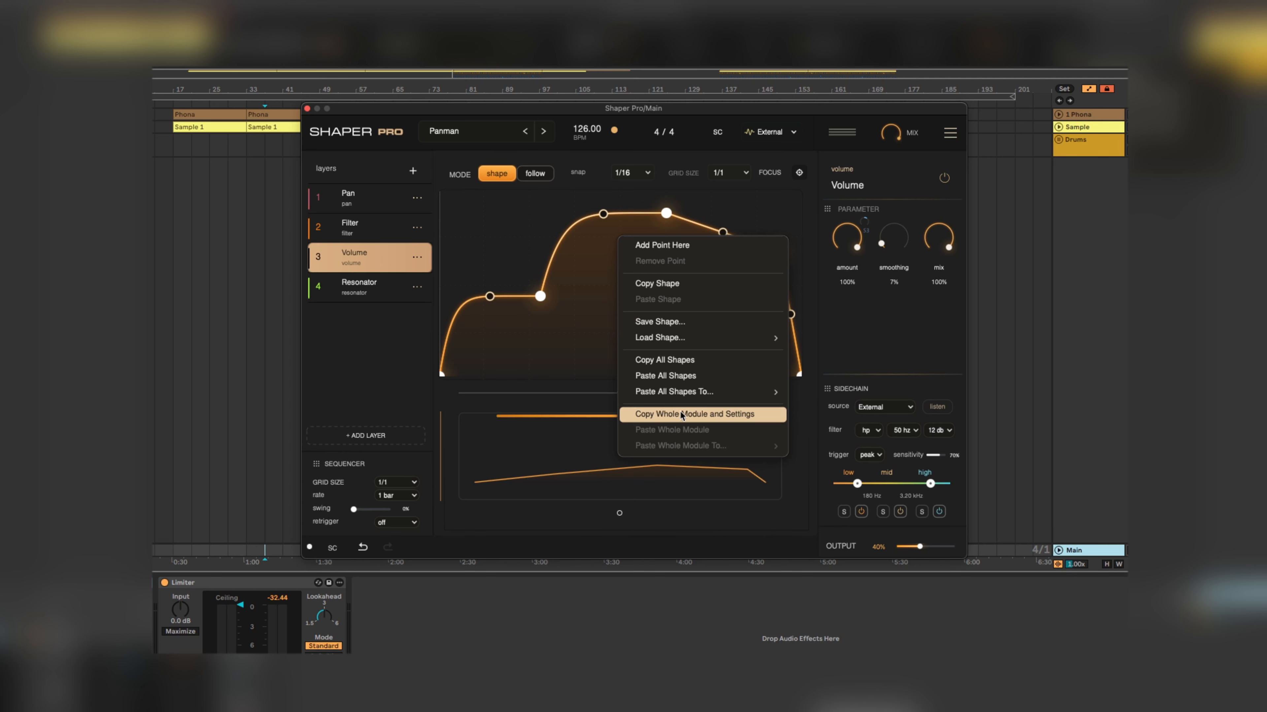
- Check the Filter layer's Save Module option and open the plugin's main options to find the manual
{"action": "left_click", "coordinate": [359, 228]}
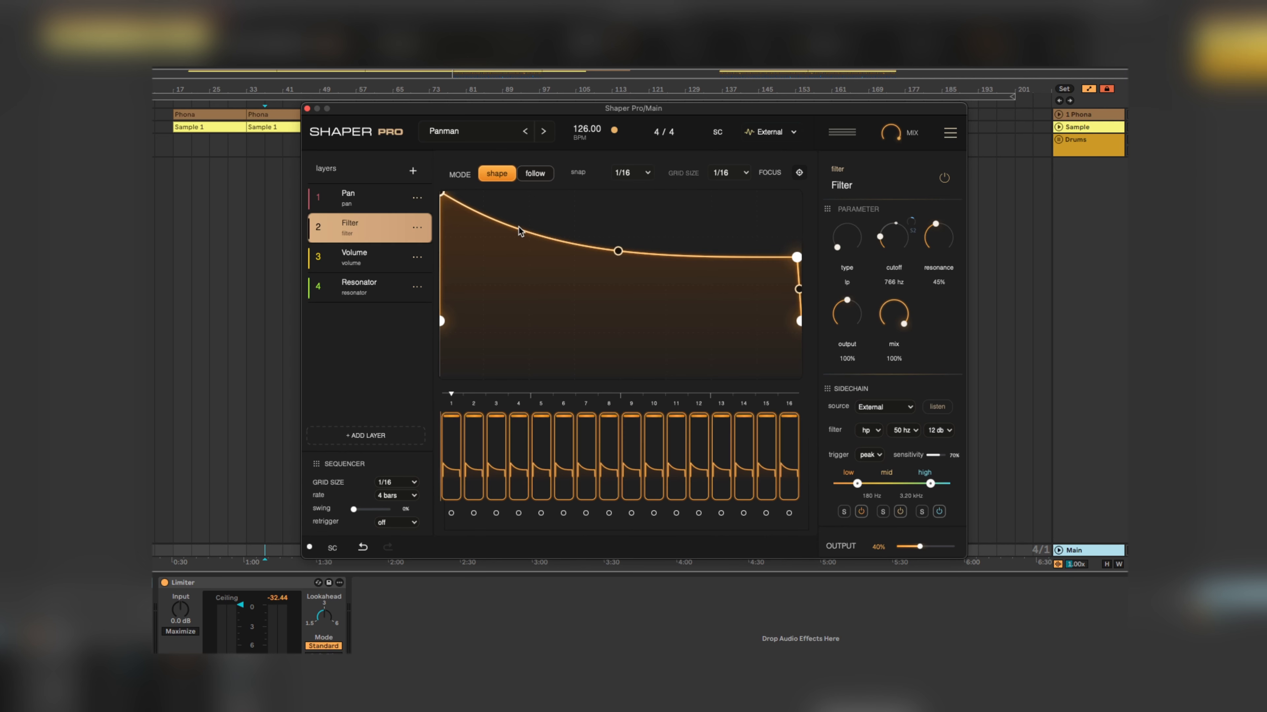
{"action": "left_click", "coordinate": [417, 229]}
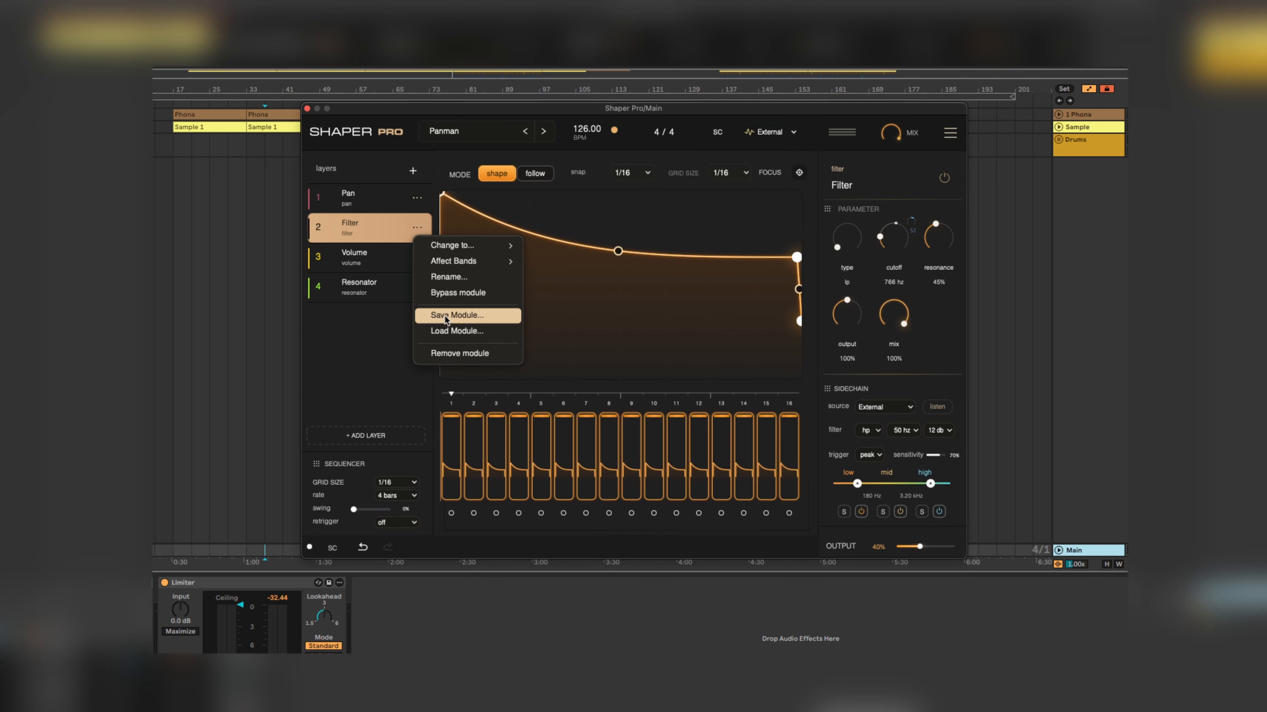
{"action": "left_click", "coordinate": [484, 315]}
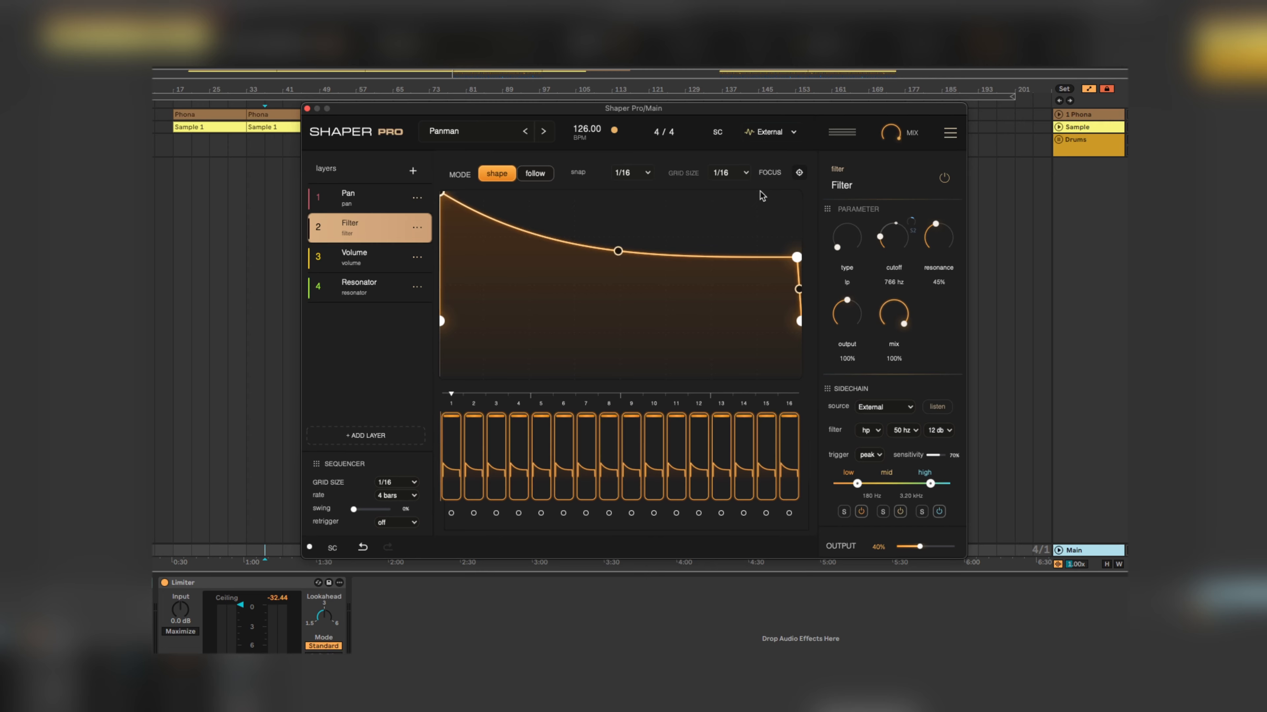
{"action": "left_click", "coordinate": [950, 133]}
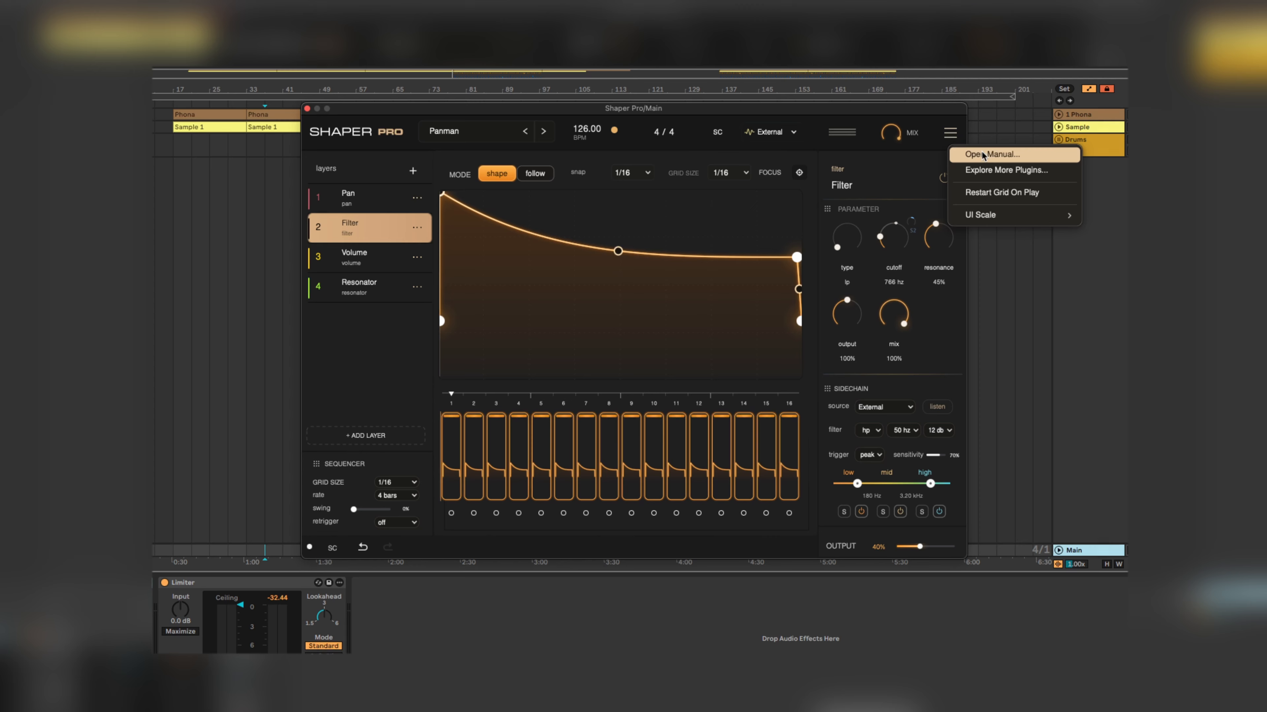